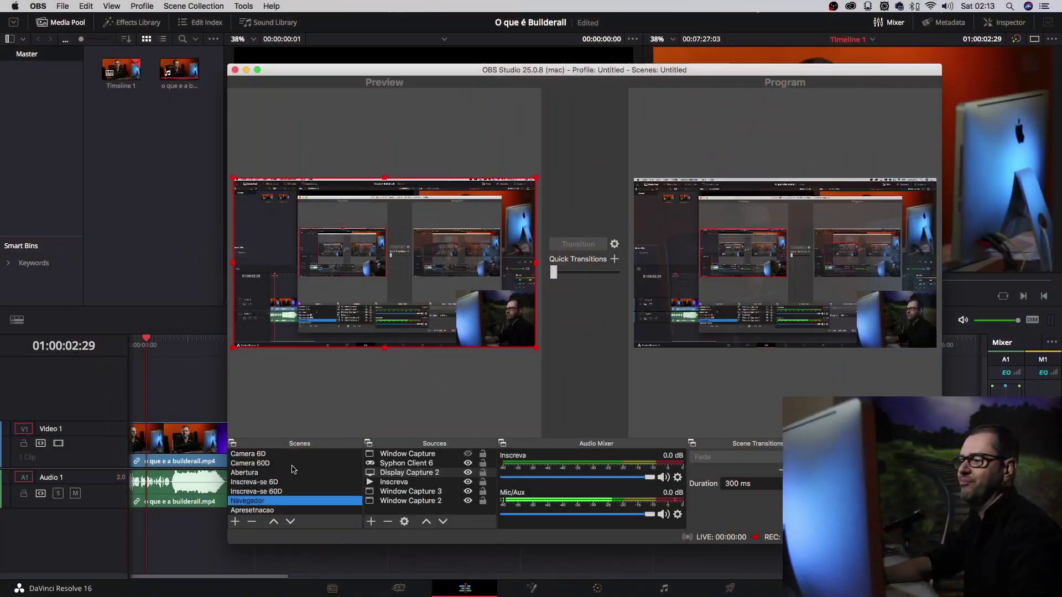
Step: Bring DaVinci Resolve's 'O que é Builderall' project in front of the OBS Studio window
{"action": "left_click", "coordinate": [184, 175]}
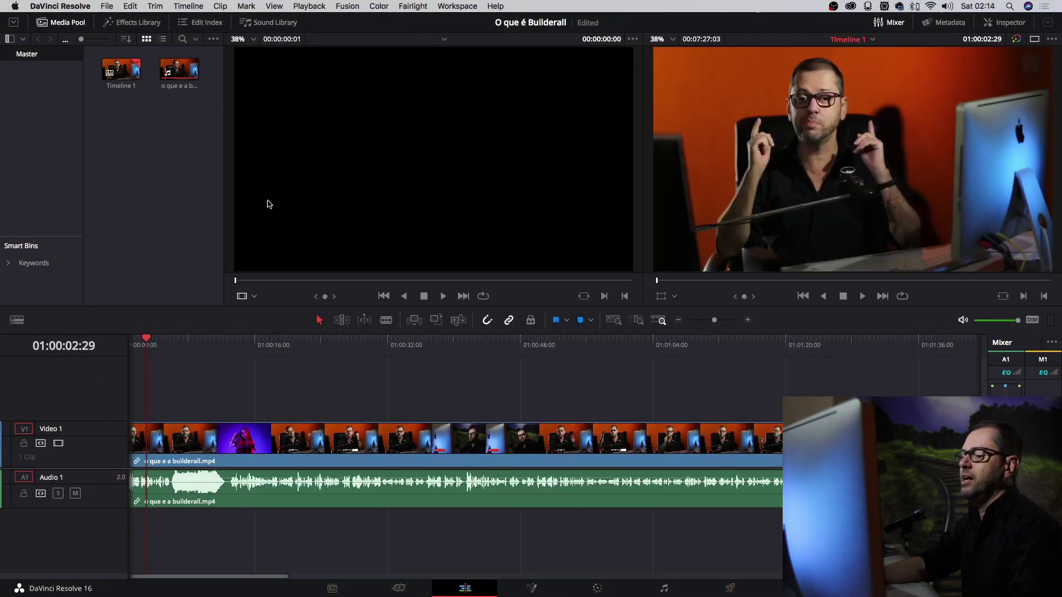
{"action": "left_click", "coordinate": [126, 351]}
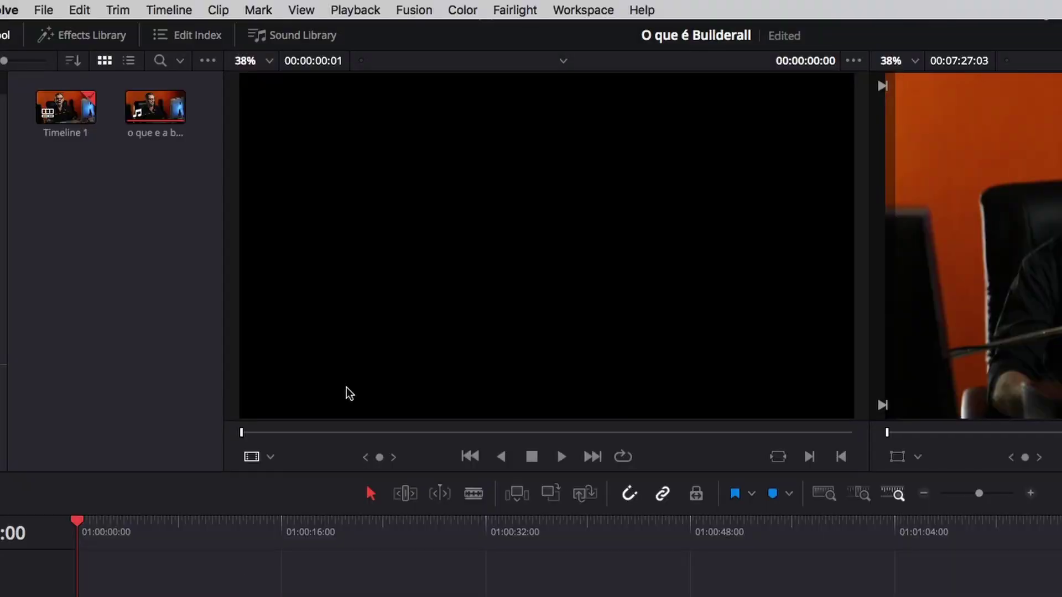
{"action": "left_click", "coordinate": [41, 8]}
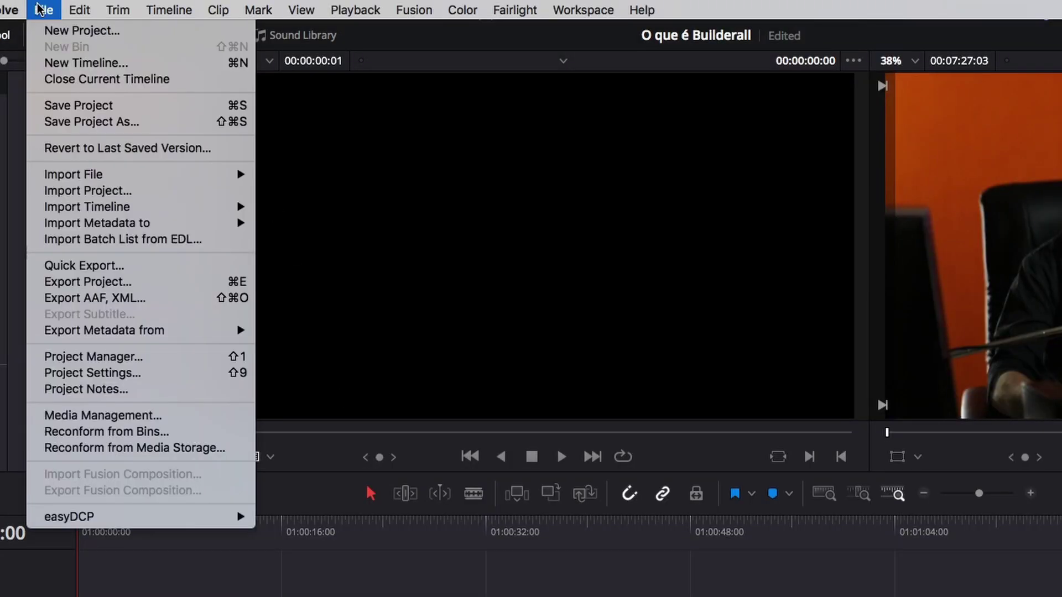
{"action": "mouse_move", "coordinate": [86, 180]}
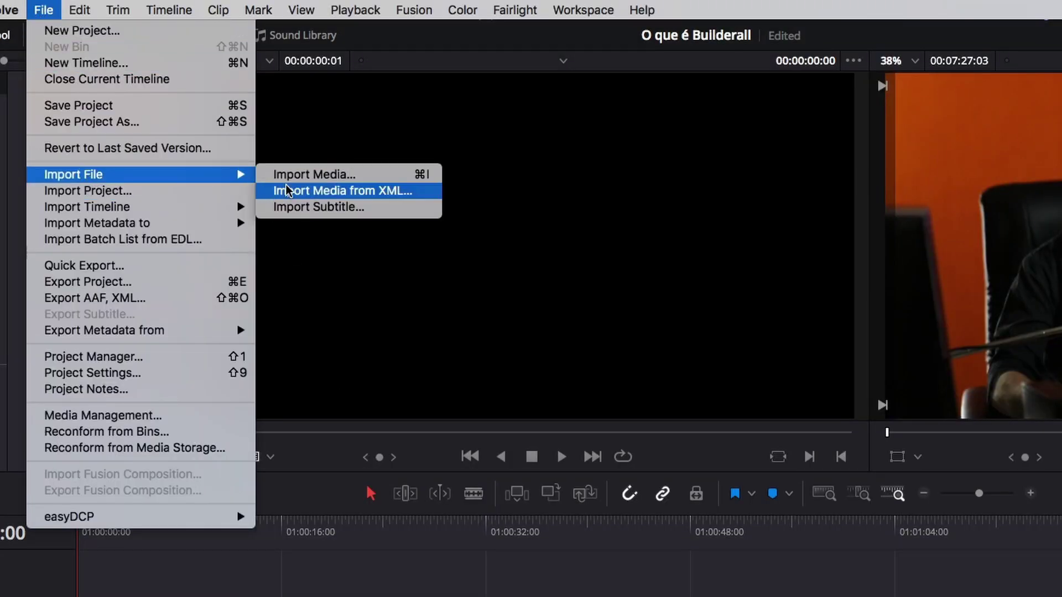
{"action": "left_click", "coordinate": [299, 178]}
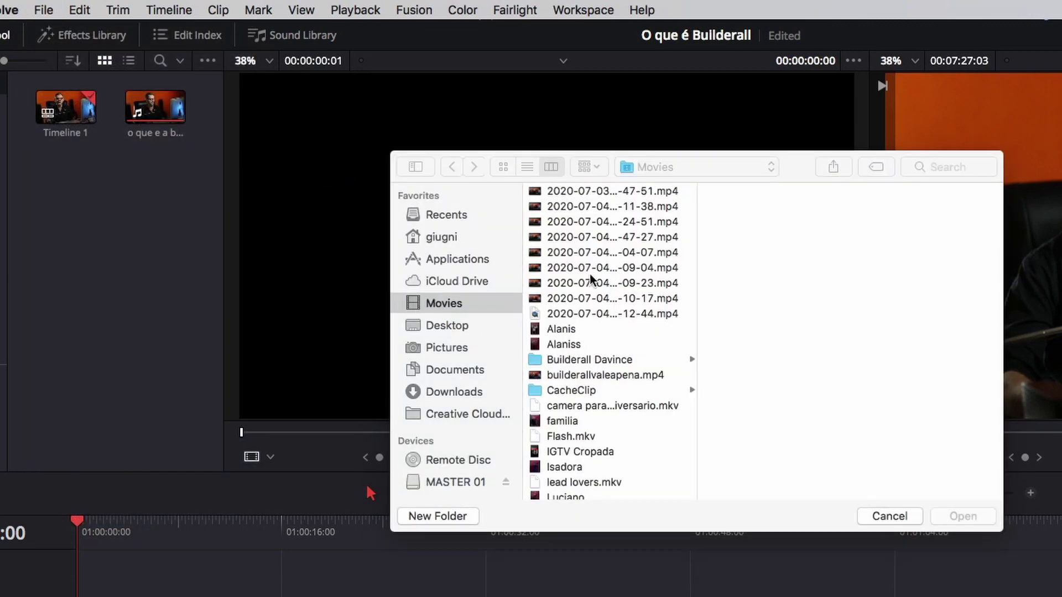
{"action": "left_click", "coordinate": [887, 516]}
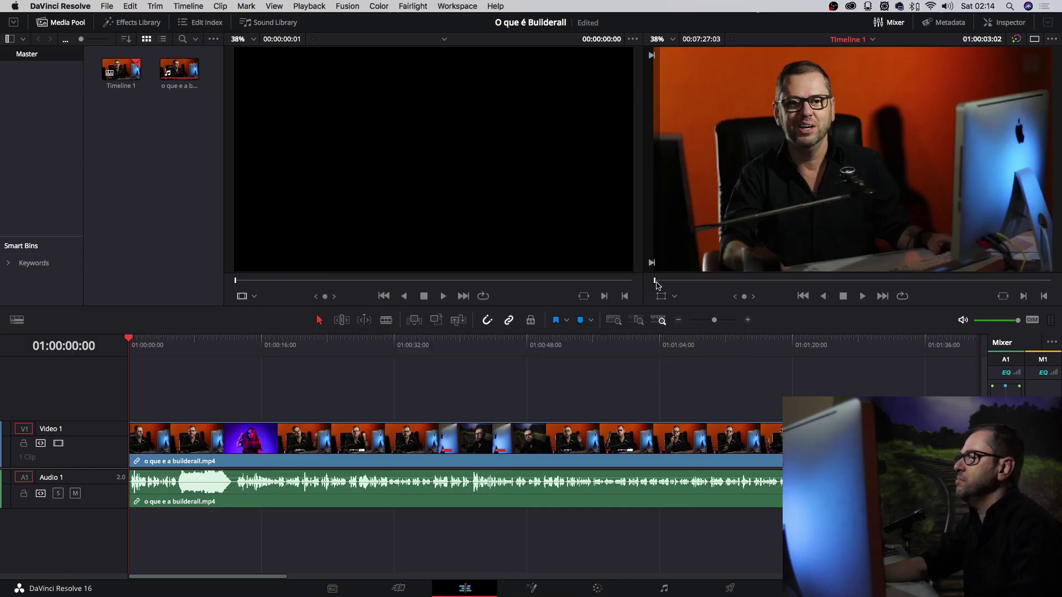
Step: Switch to Finder and open the untitled folder on the desktop
{"action": "key", "text": "super+Tab"}
{"action": "left_click", "coordinate": [659, 281]}
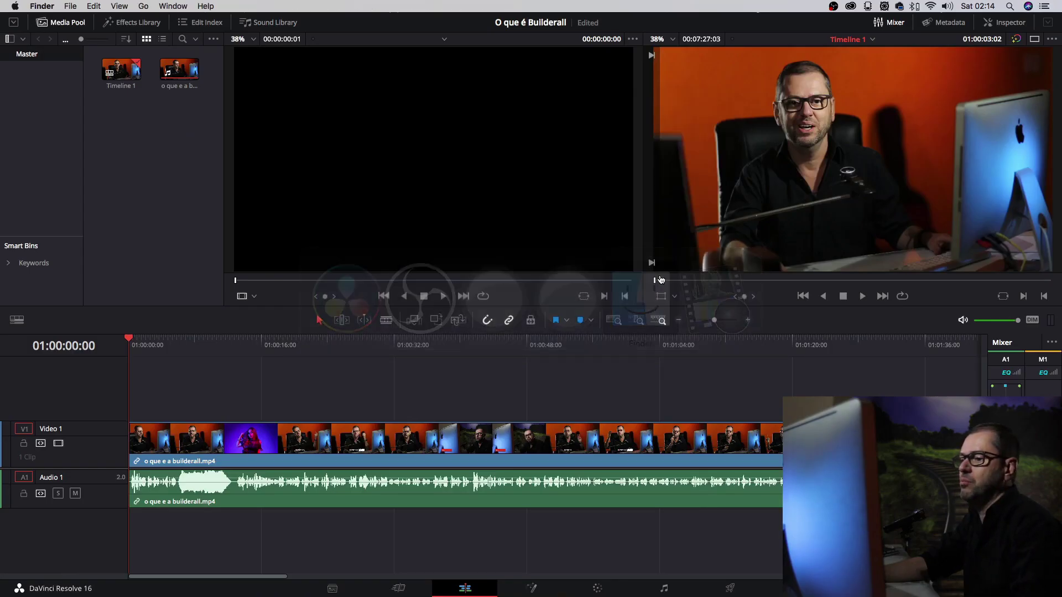
{"action": "key", "text": "F11"}
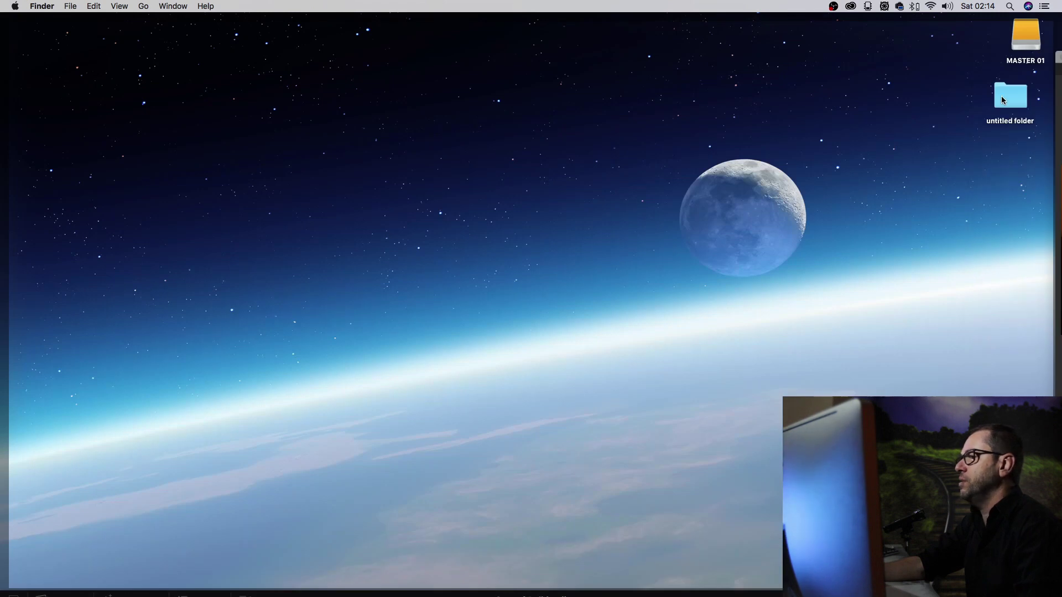
{"action": "double_click", "coordinate": [1008, 88]}
{"action": "left_click_drag", "start_coordinate": [701, 221], "coordinate": [764, 106]}
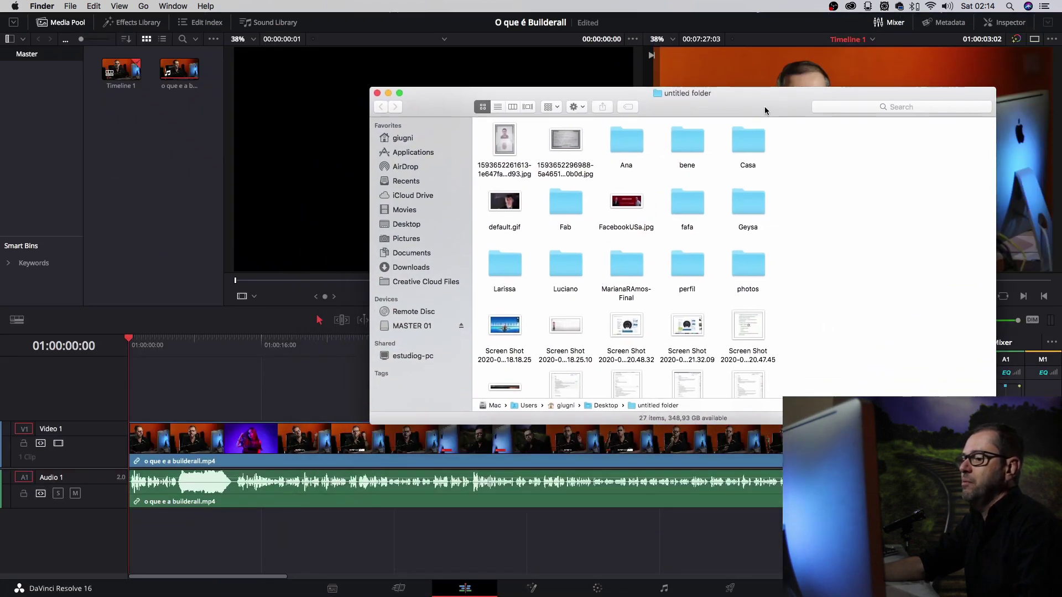
{"action": "left_click", "coordinate": [402, 208]}
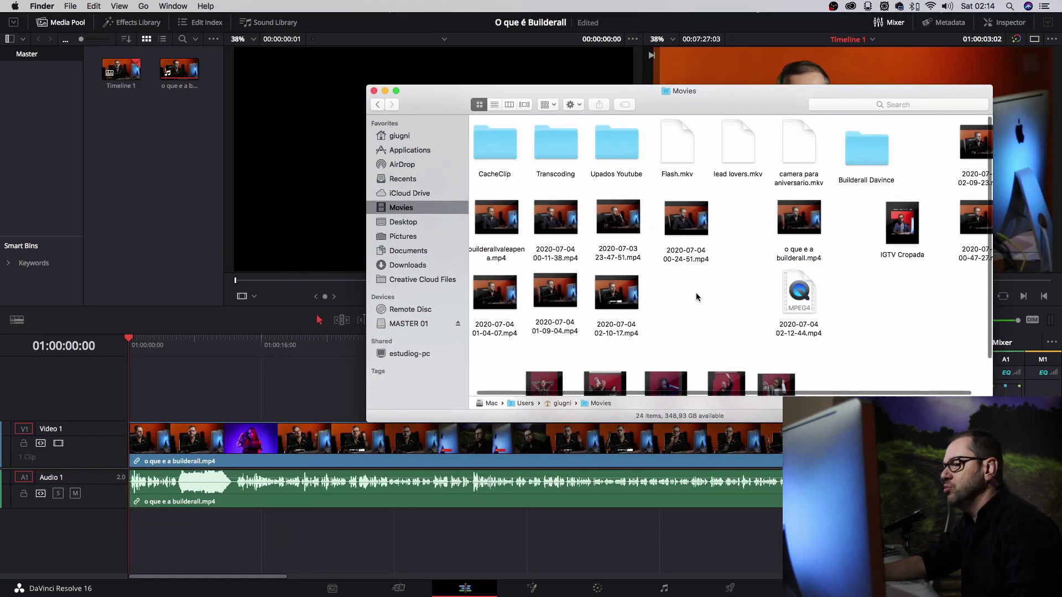
{"action": "scroll", "coordinate": [695, 293], "scroll_direction": "down", "scroll_amount": 2}
{"action": "left_click_drag", "start_coordinate": [605, 247], "coordinate": [606, 251]}
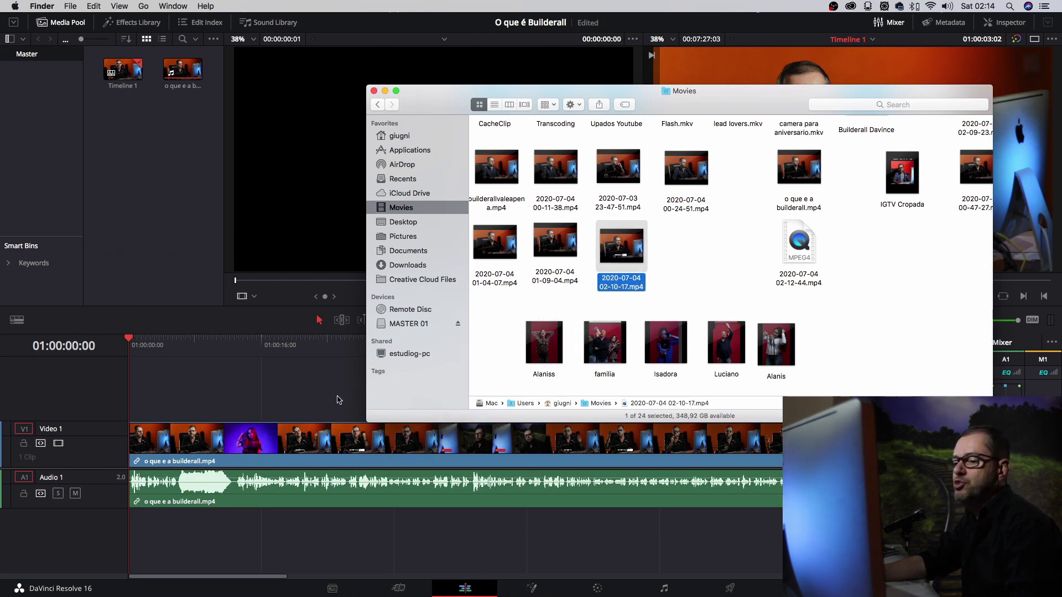
{"action": "left_click", "coordinate": [286, 393]}
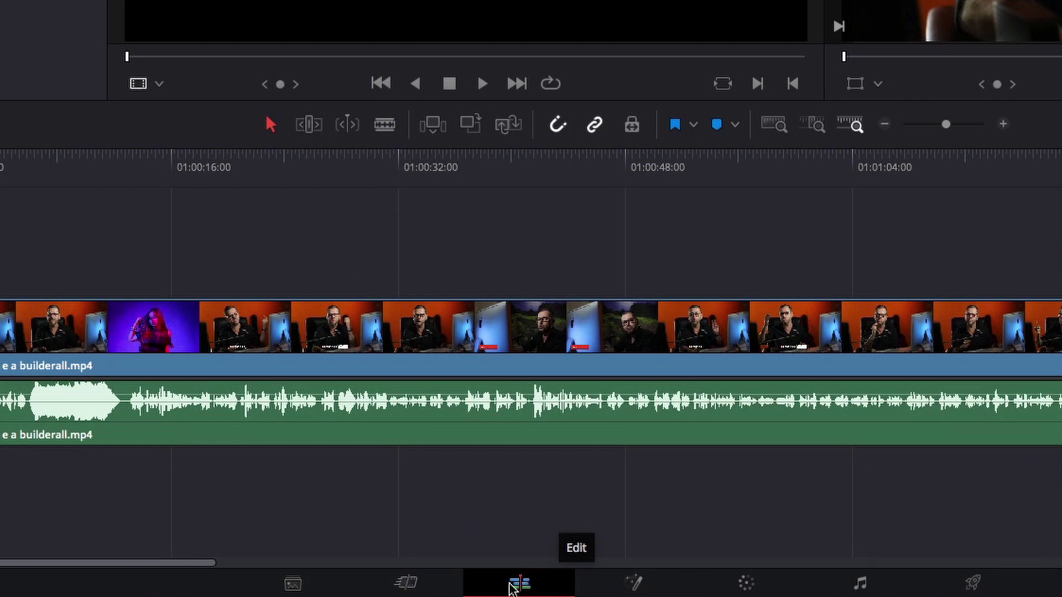
{"action": "left_click", "coordinate": [405, 587]}
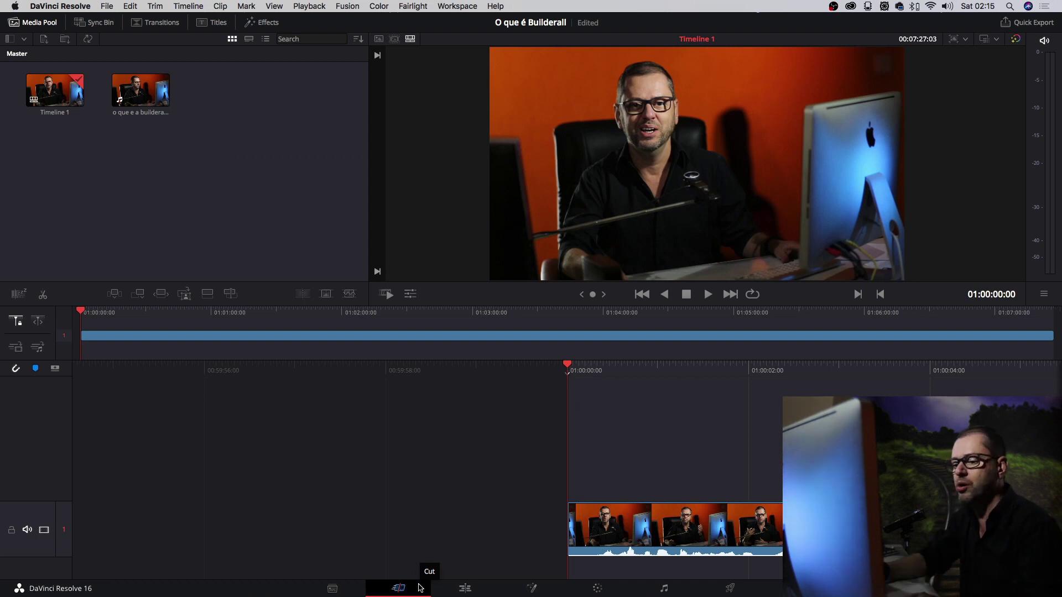
{"action": "left_click", "coordinate": [464, 588]}
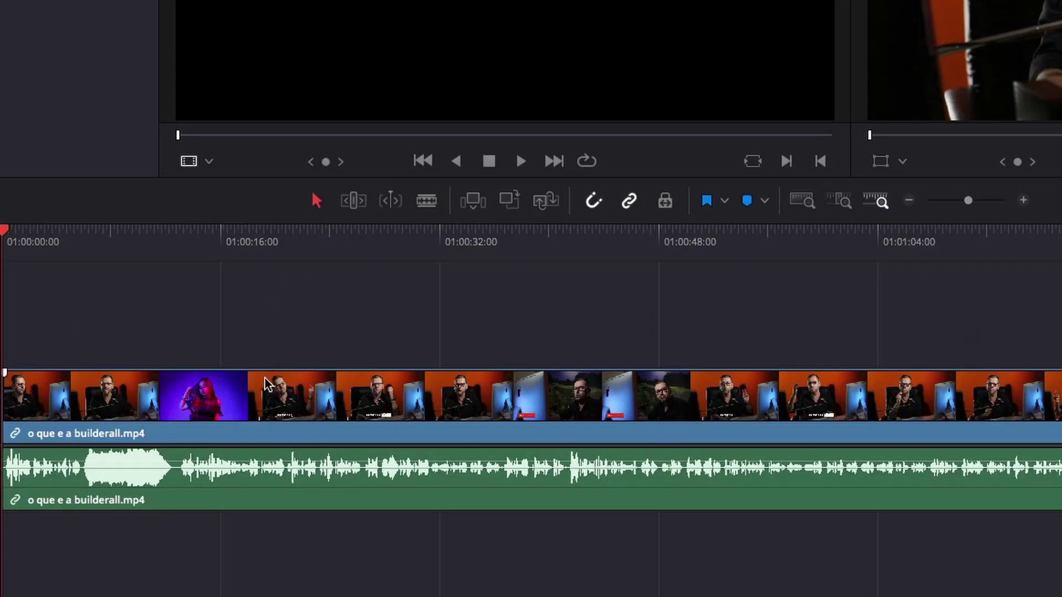
{"action": "mouse_move", "coordinate": [264, 383]}
{"action": "left_mouse_down"}
{"action": "mouse_move", "coordinate": [476, 370]}
{"action": "mouse_move", "coordinate": [476, 396]}
{"action": "left_mouse_up"}
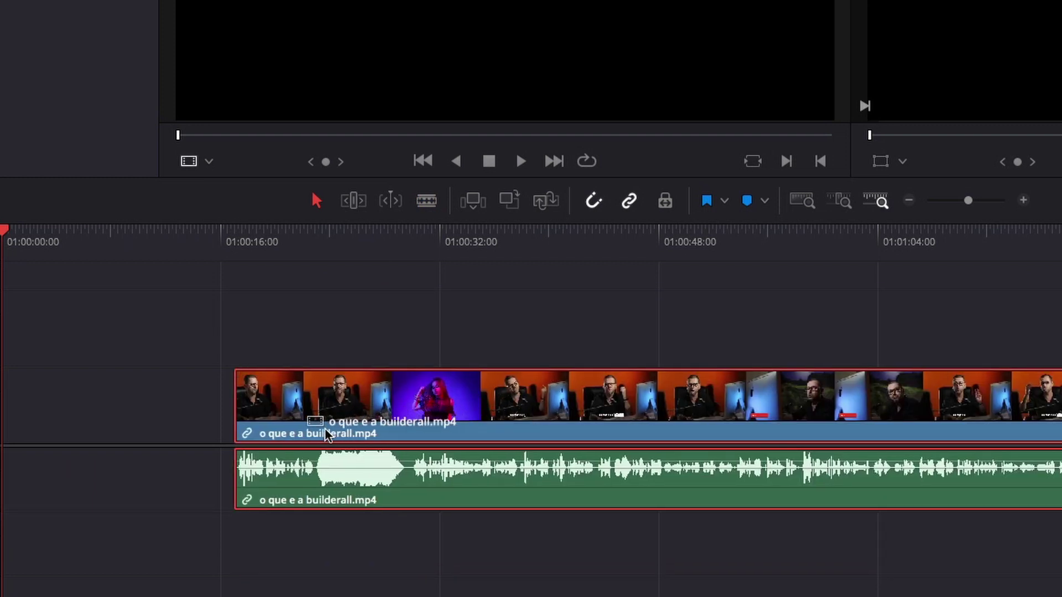
{"action": "left_click_drag", "start_coordinate": [326, 434], "coordinate": [372, 408]}
{"action": "mouse_move", "coordinate": [448, 335]}
{"action": "left_mouse_down"}
{"action": "mouse_move", "coordinate": [302, 401]}
{"action": "mouse_move", "coordinate": [40, 407]}
{"action": "left_mouse_up"}
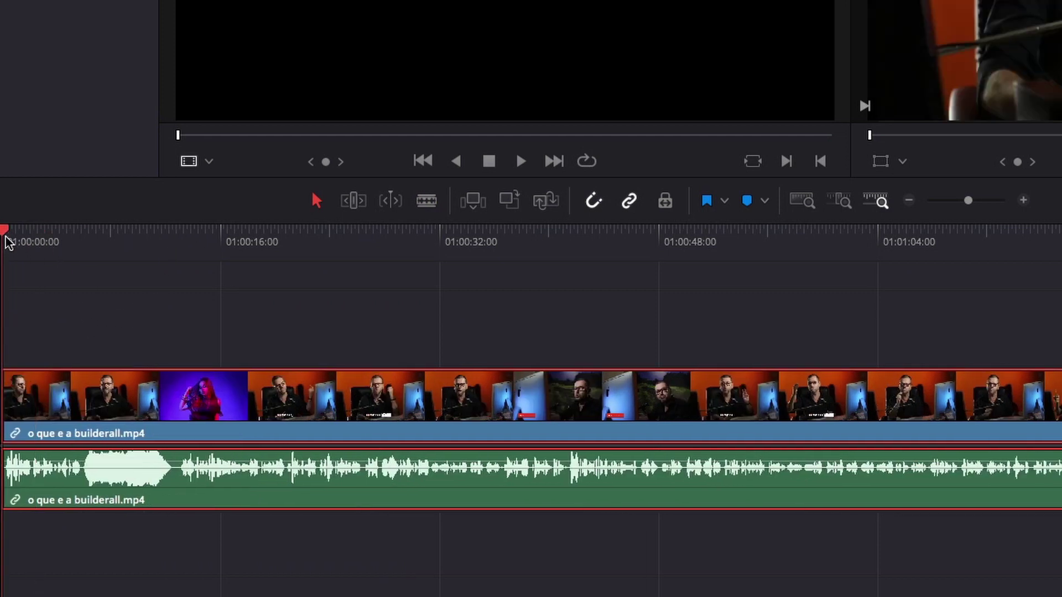
{"action": "key", "text": "space"}
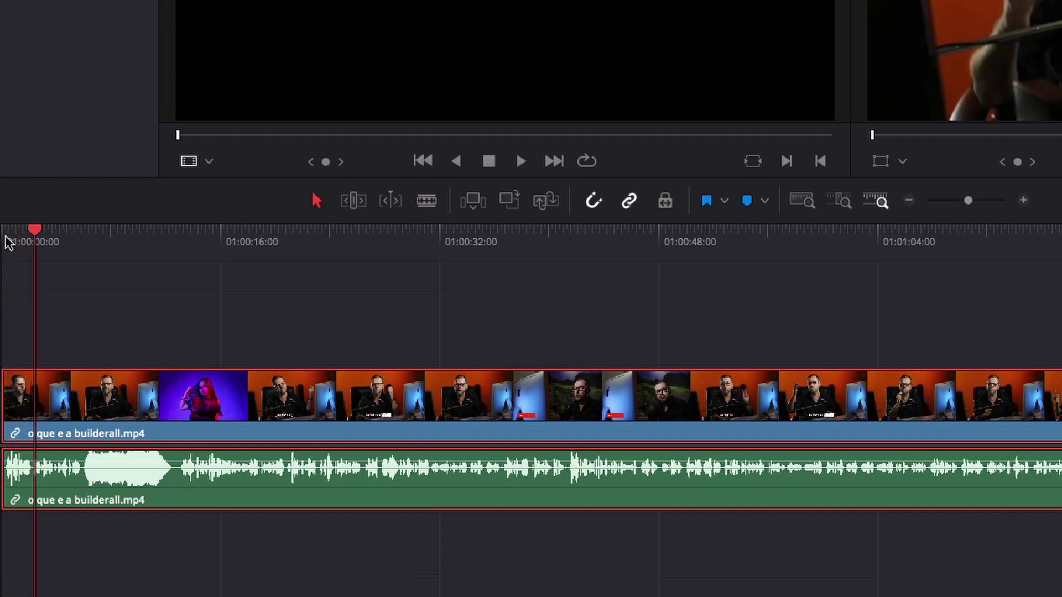
Step: Blade the builderall clip at about 12 seconds and again at about 5 seconds
{"action": "left_click_drag", "start_coordinate": [190, 246], "coordinate": [174, 246]}
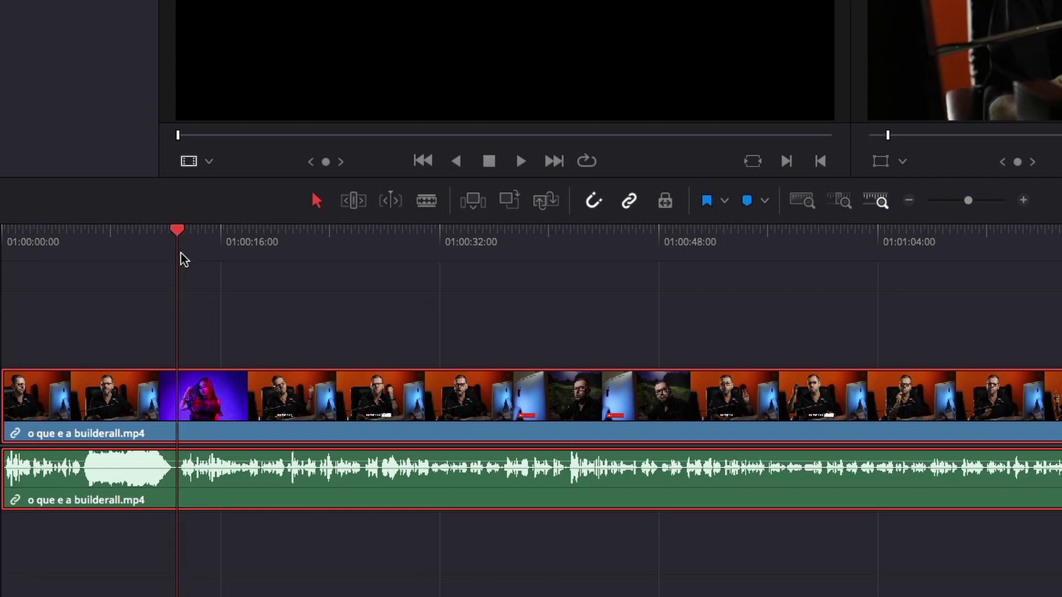
{"action": "left_click", "coordinate": [427, 200]}
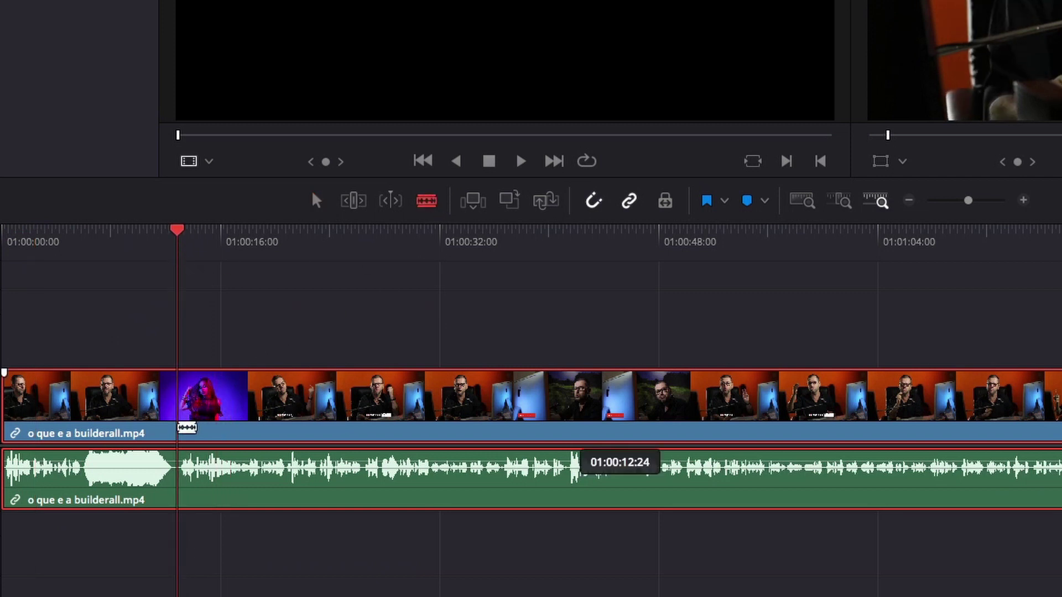
{"action": "left_click", "coordinate": [187, 429]}
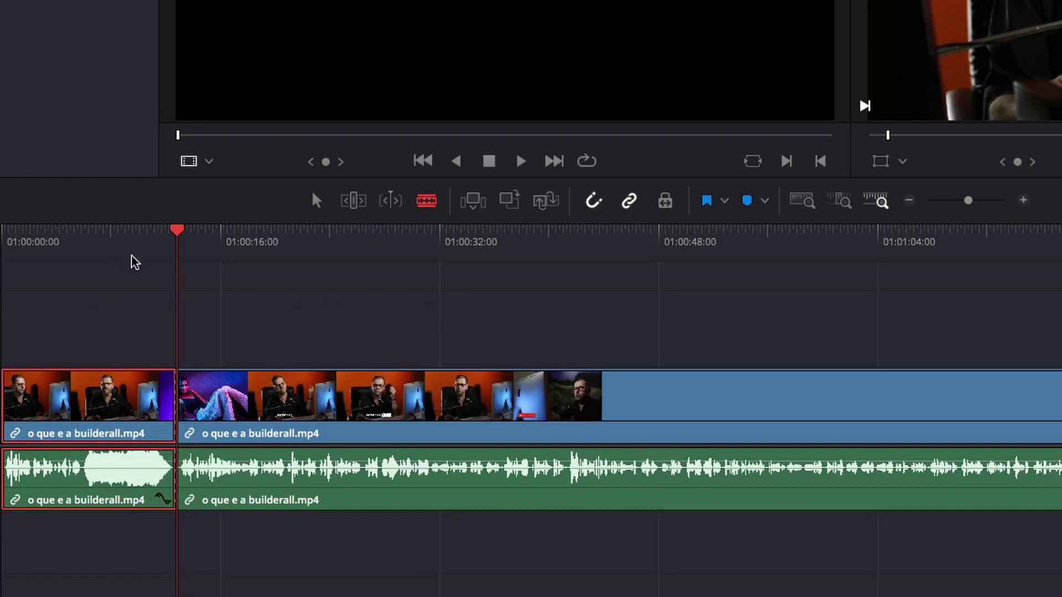
{"action": "left_click_drag", "start_coordinate": [95, 245], "coordinate": [83, 252]}
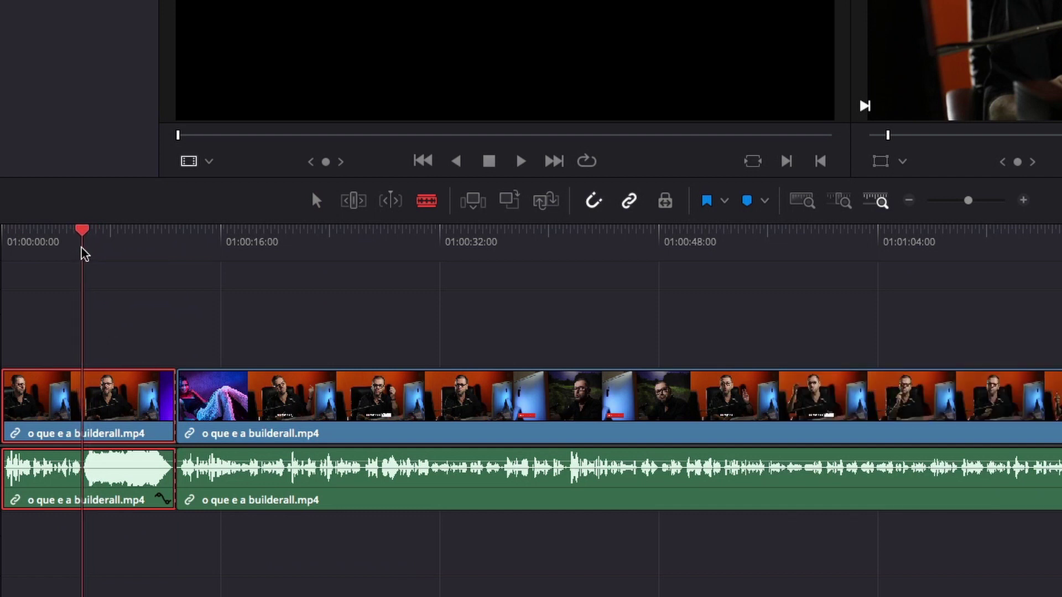
{"action": "left_click", "coordinate": [84, 421]}
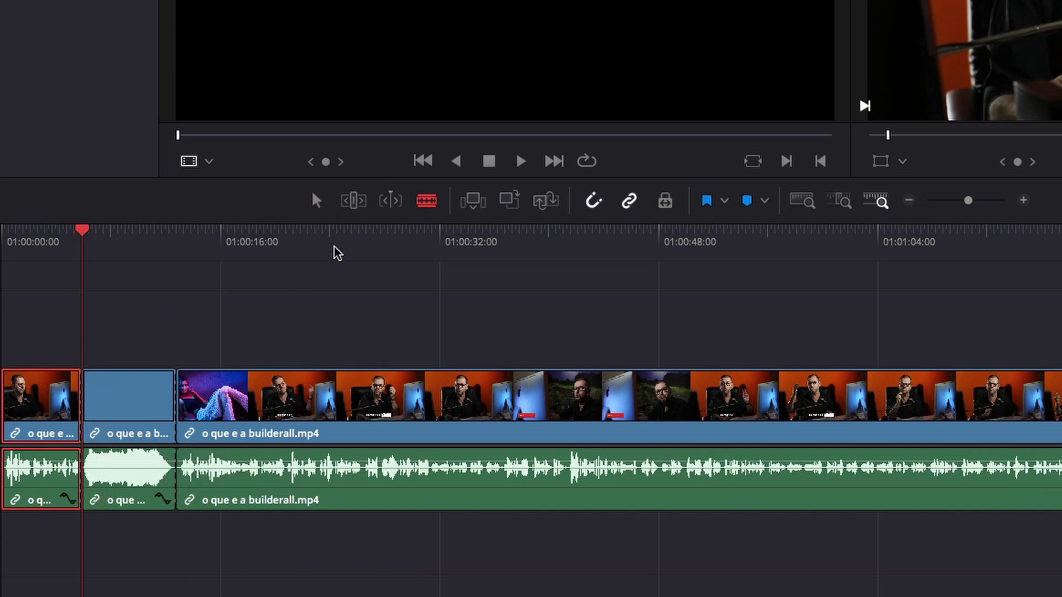
Step: Delete the middle 5–12 second piece and slide the remaining piece left to close the gap
{"action": "left_click", "coordinate": [314, 199]}
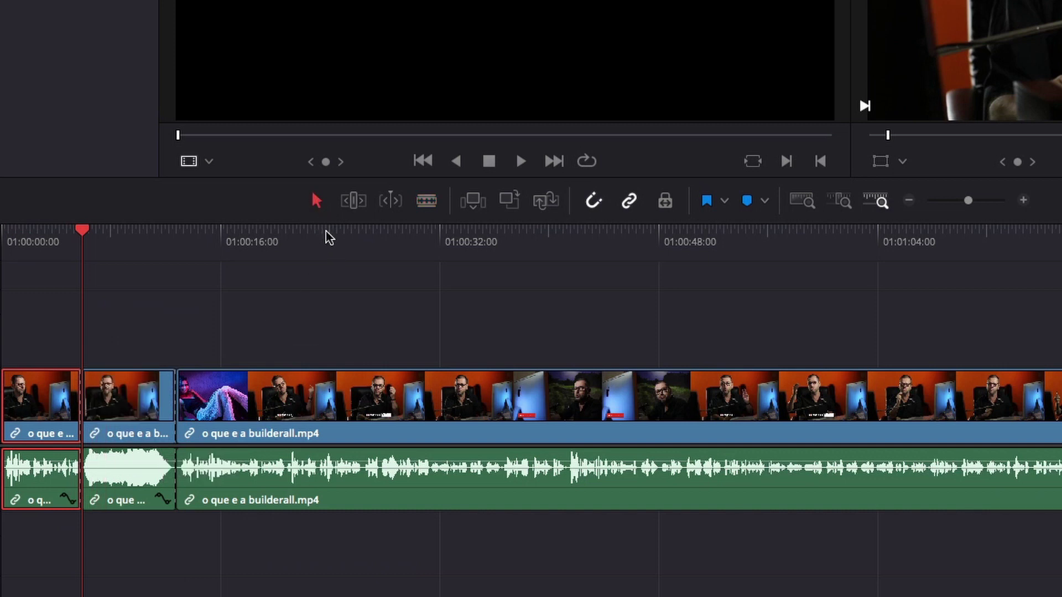
{"action": "left_click", "coordinate": [124, 407]}
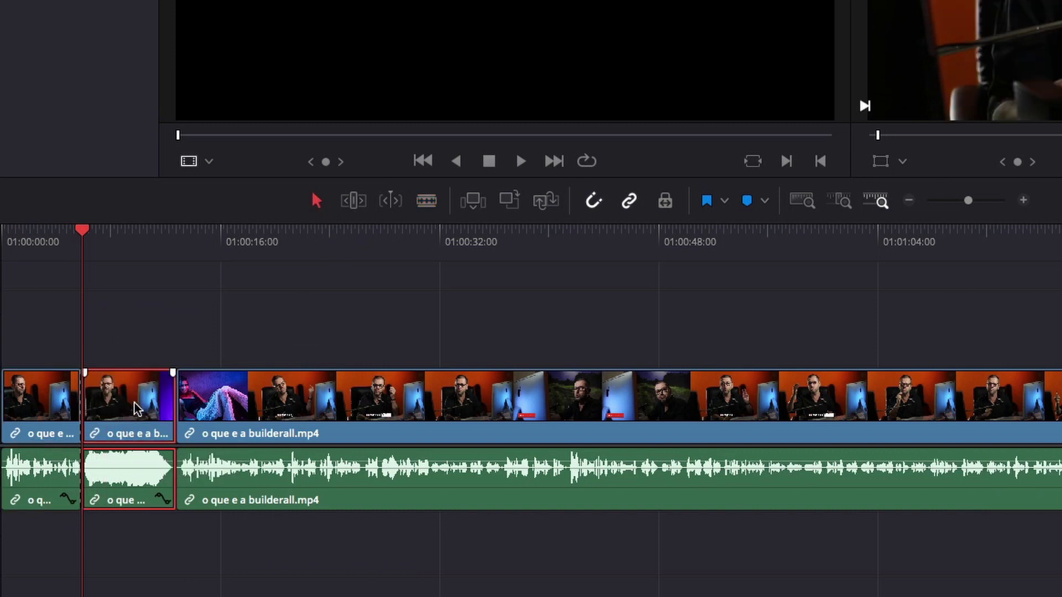
{"action": "key", "text": "Delete"}
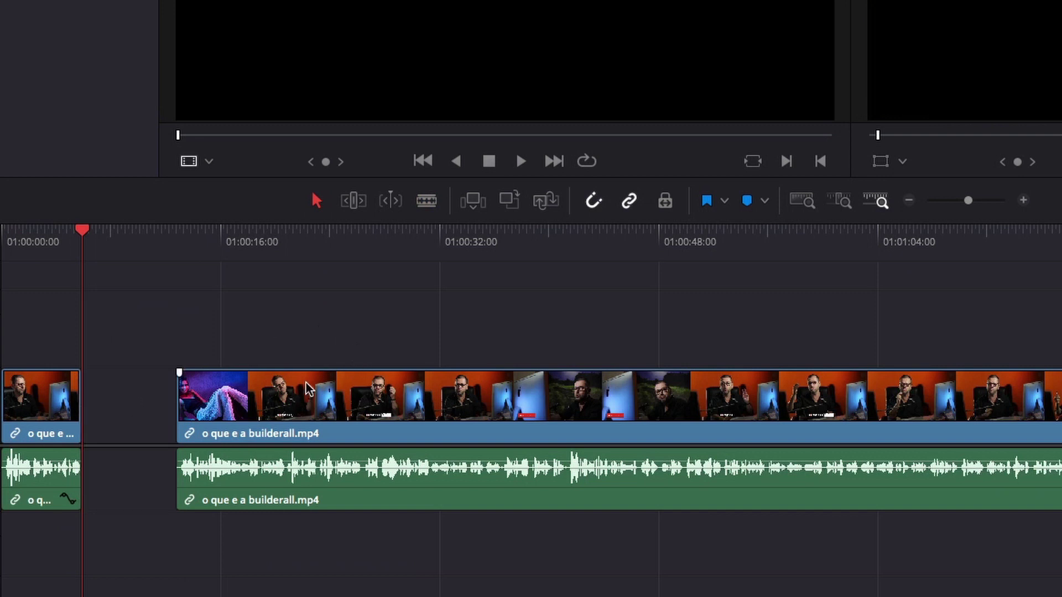
{"action": "left_click_drag", "start_coordinate": [290, 399], "coordinate": [195, 406]}
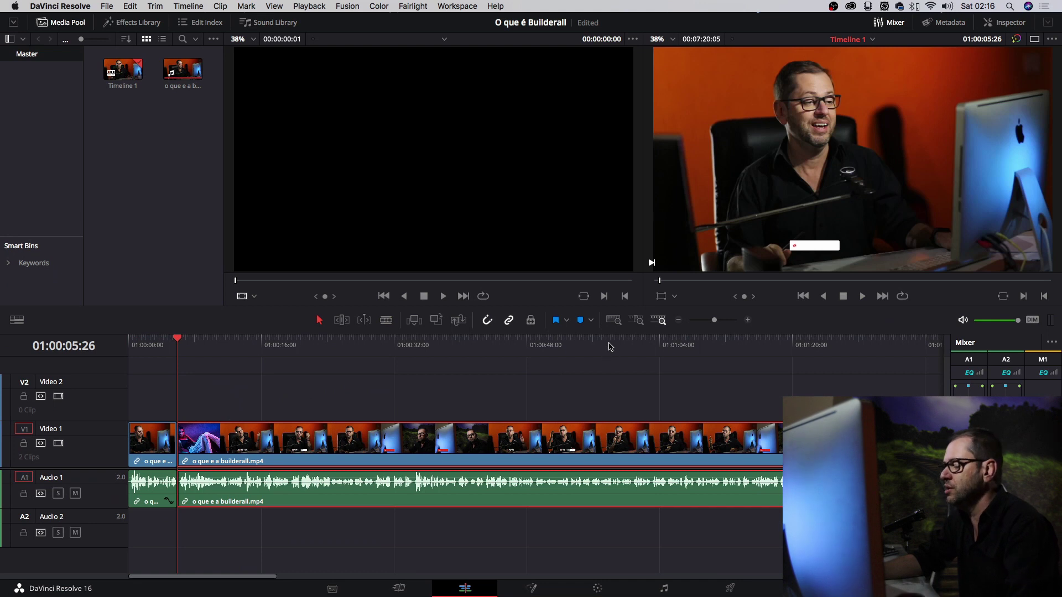
{"action": "left_click", "coordinate": [391, 320]}
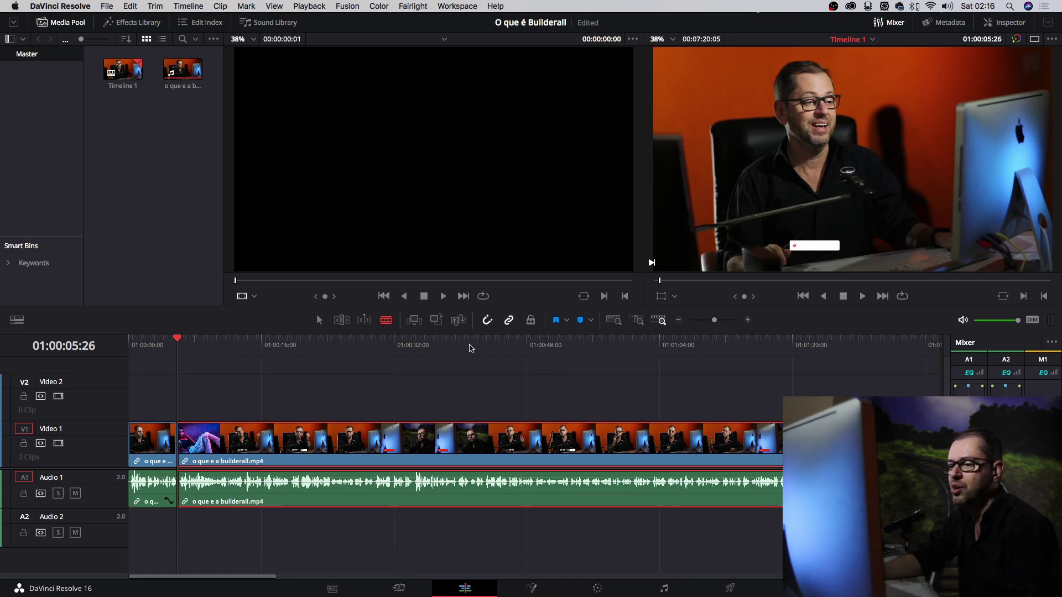
{"action": "left_click_drag", "start_coordinate": [472, 344], "coordinate": [484, 353]}
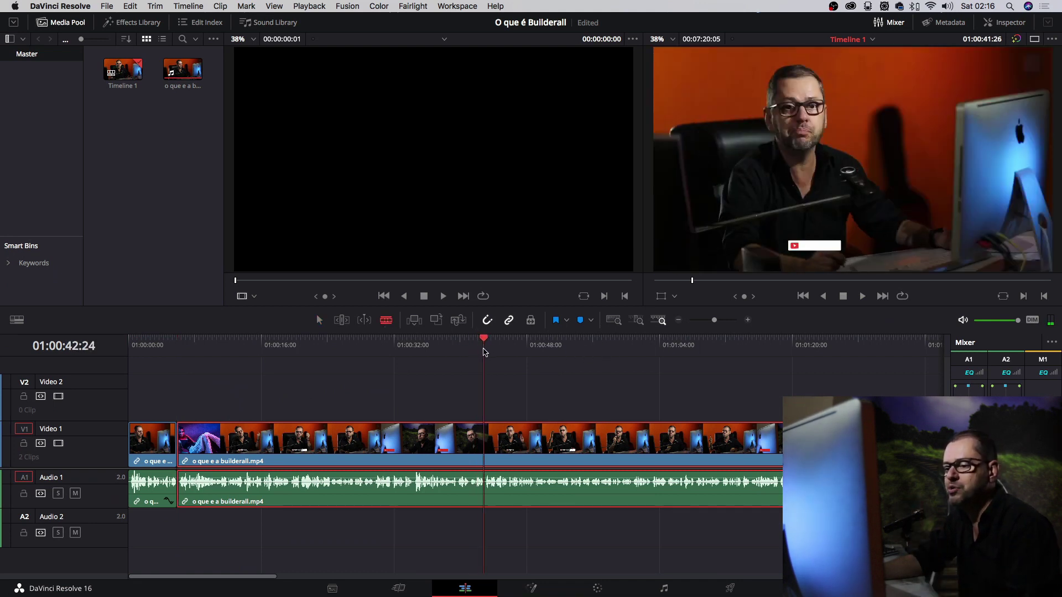
Step: Split the V1/A1 clip at 01:00:42:24 and again near 01:00:53
{"action": "left_click", "coordinate": [489, 444]}
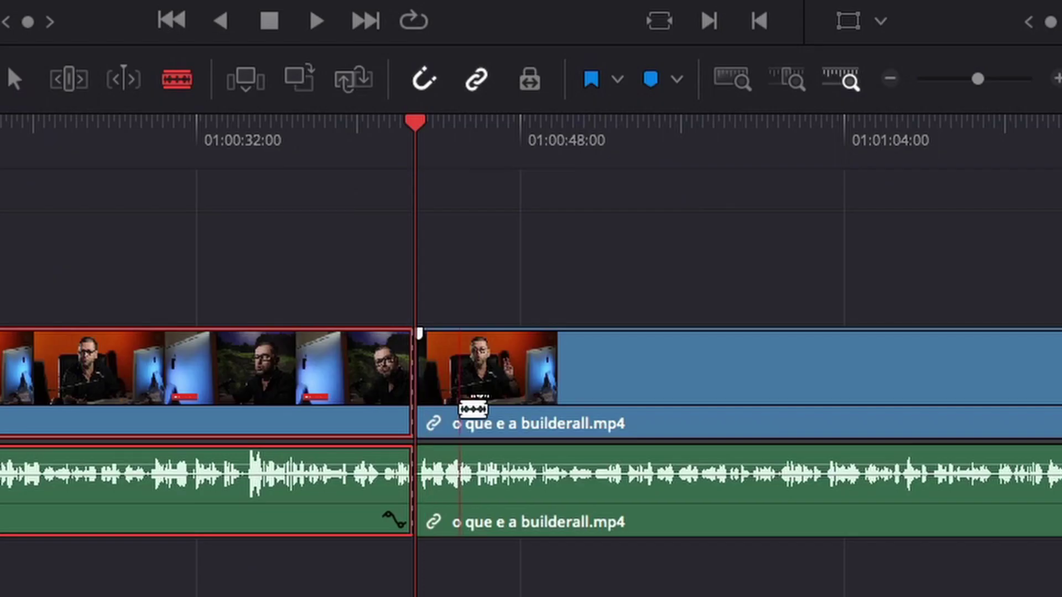
{"action": "left_click", "coordinate": [567, 346]}
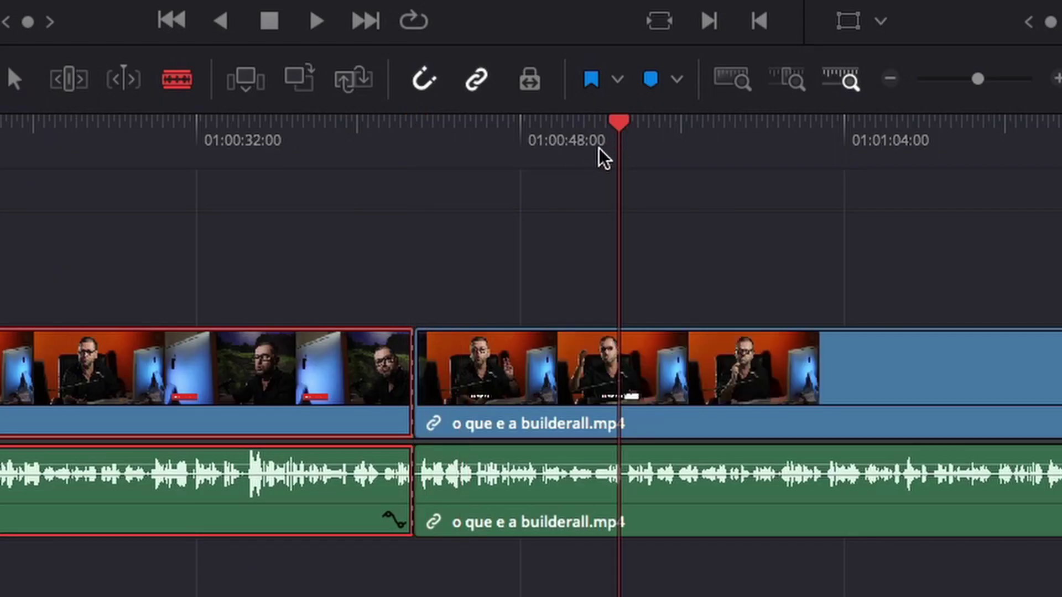
{"action": "left_click", "coordinate": [635, 410]}
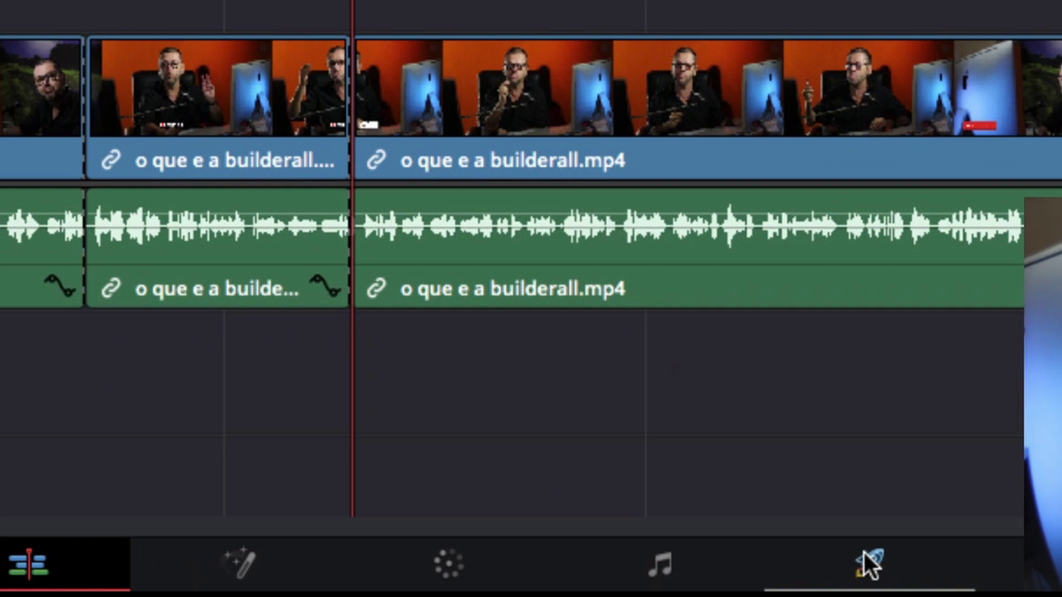
Step: Back on the Edit page, undo the earlier cuts with Cmd+Z to rejoin the builderall clip
{"action": "left_click", "coordinate": [871, 563]}
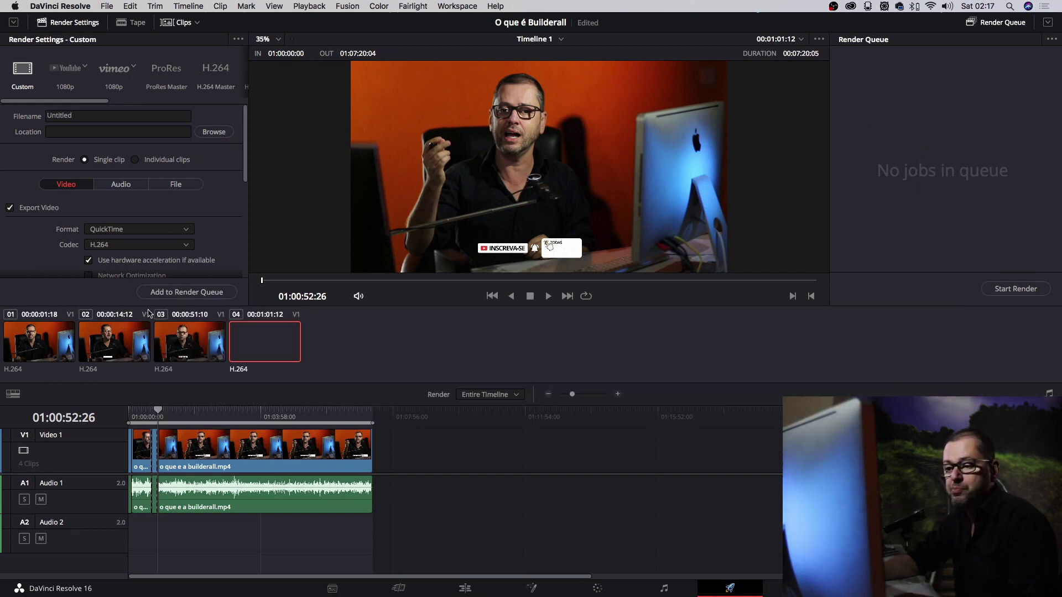
{"action": "left_click", "coordinate": [464, 589]}
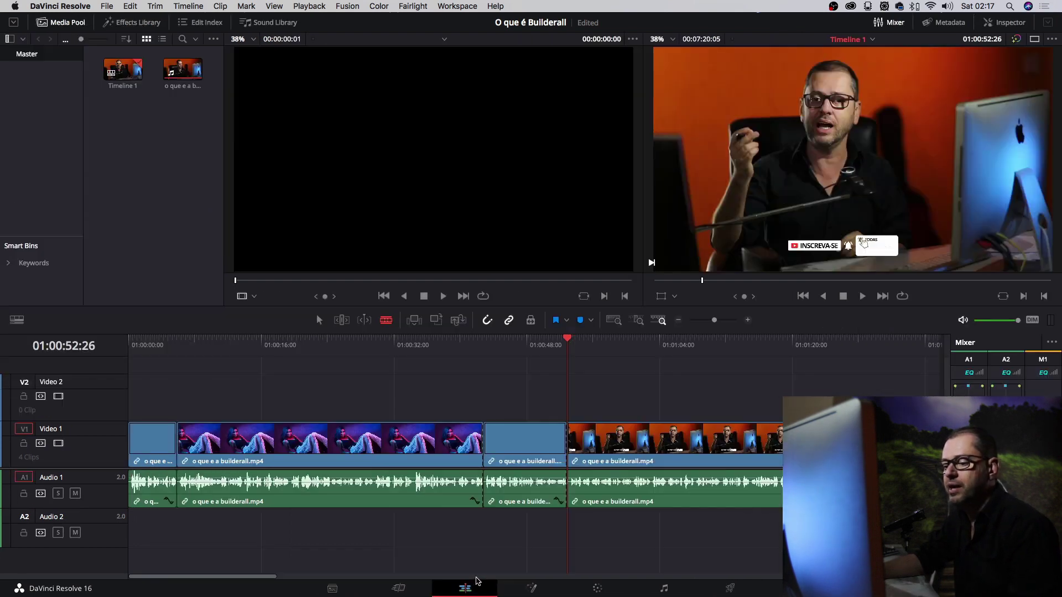
{"action": "key", "text": "super+z"}
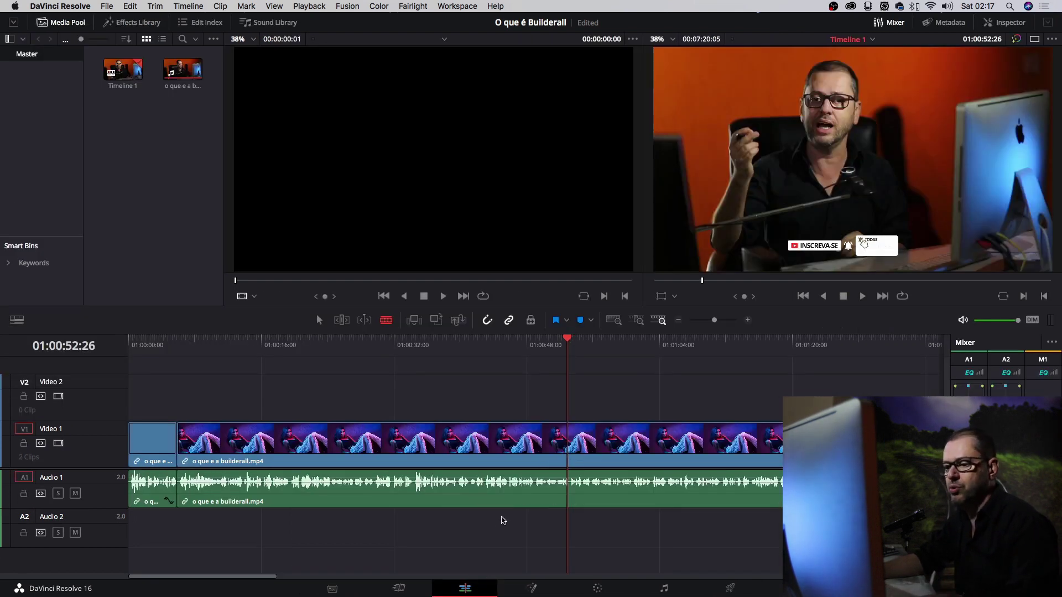
{"action": "key", "text": "super+z"}
{"action": "key", "text": "super+z"}
{"action": "key", "text": "super+z"}
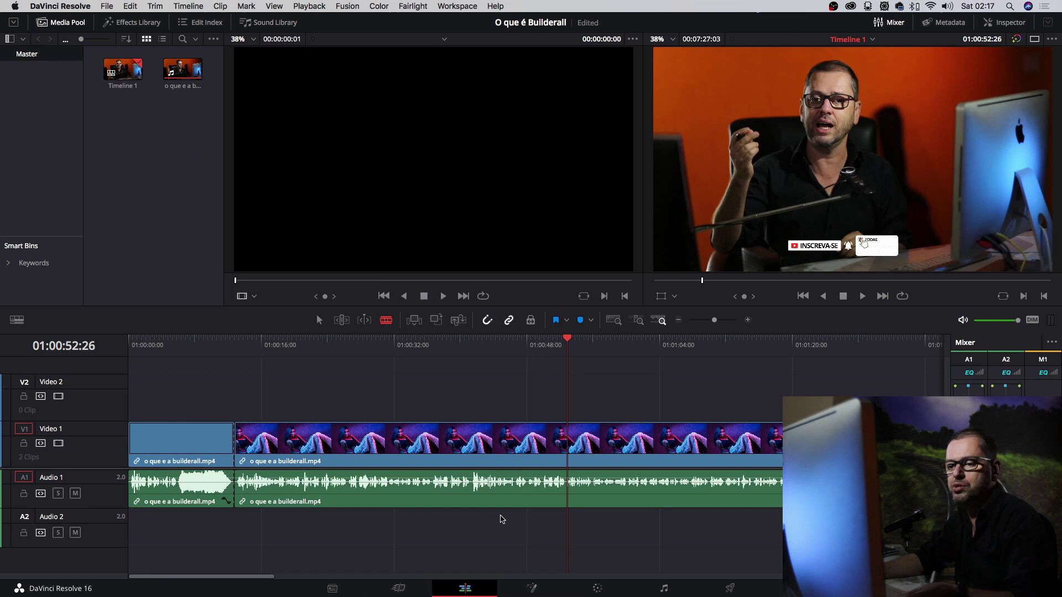
{"action": "key", "text": "super+z"}
{"action": "key", "text": "b"}
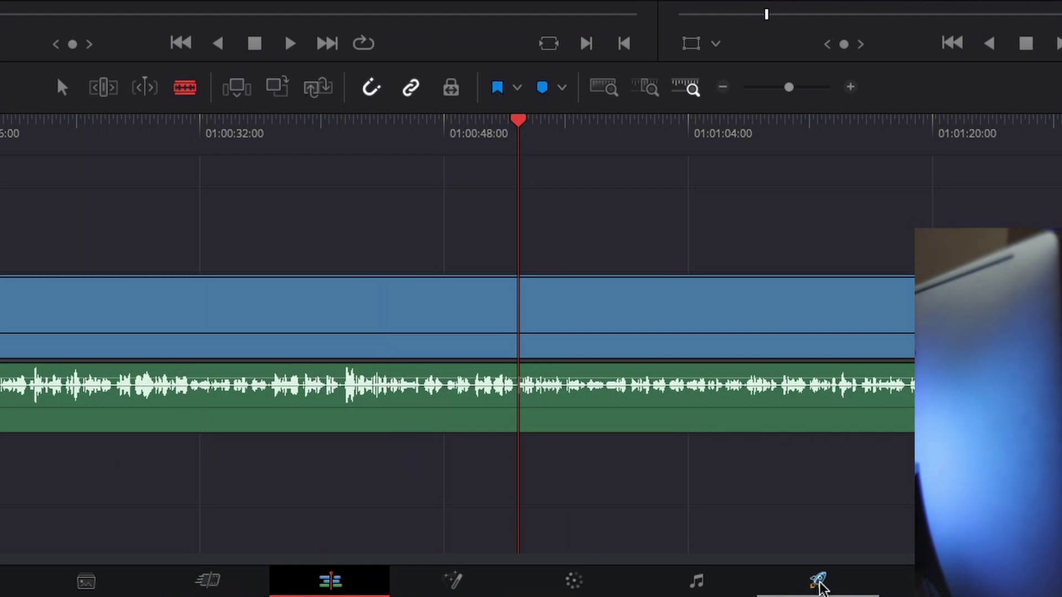
Step: On the Deliver page, name the render 'O que é builderall' and set the format to MP4
{"action": "left_click", "coordinate": [819, 584]}
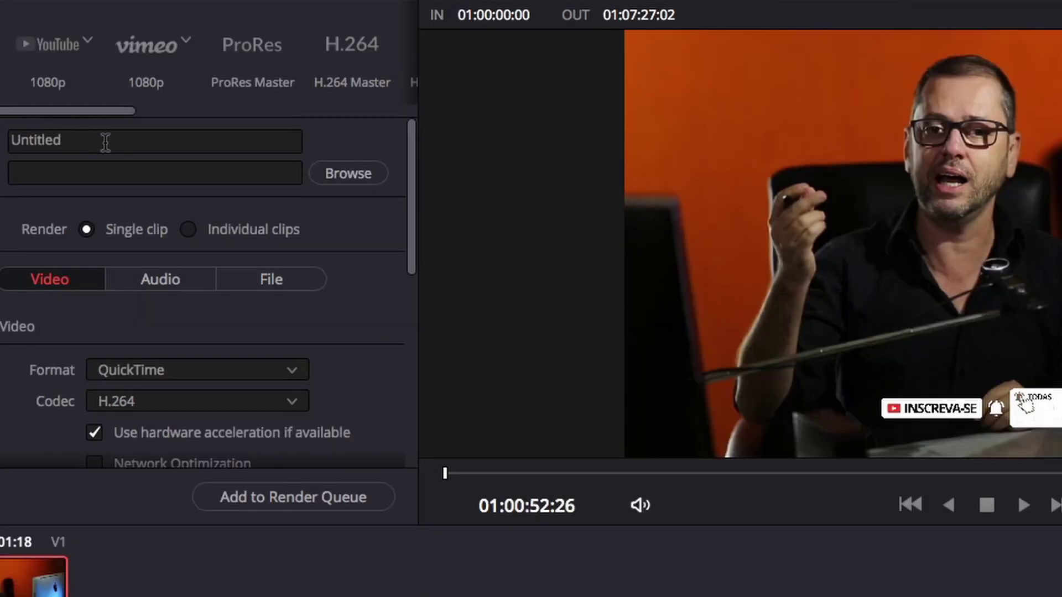
{"action": "double_click", "coordinate": [105, 142]}
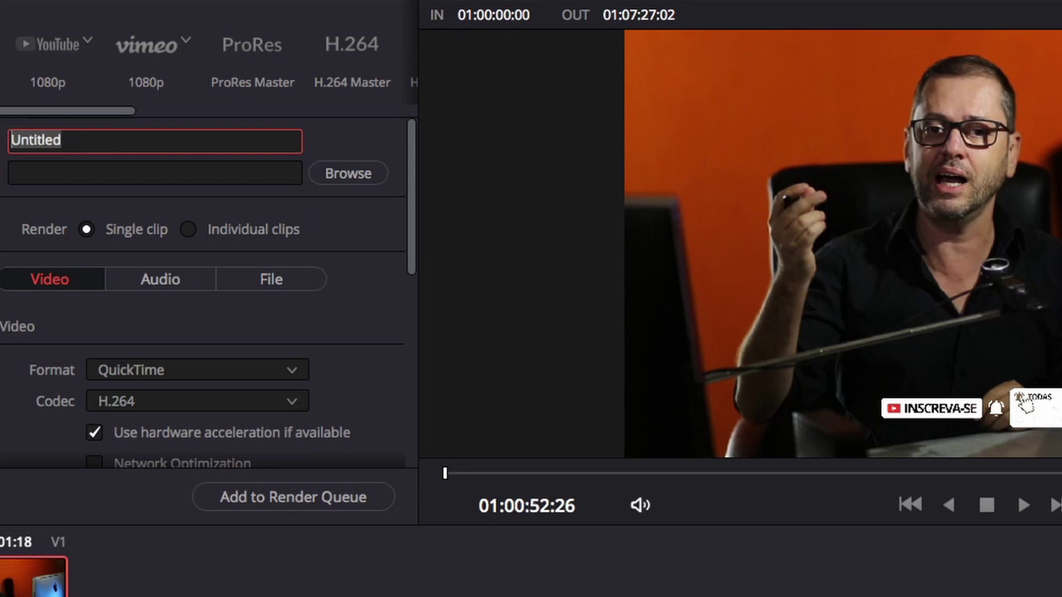
{"action": "type", "text": "O que"}
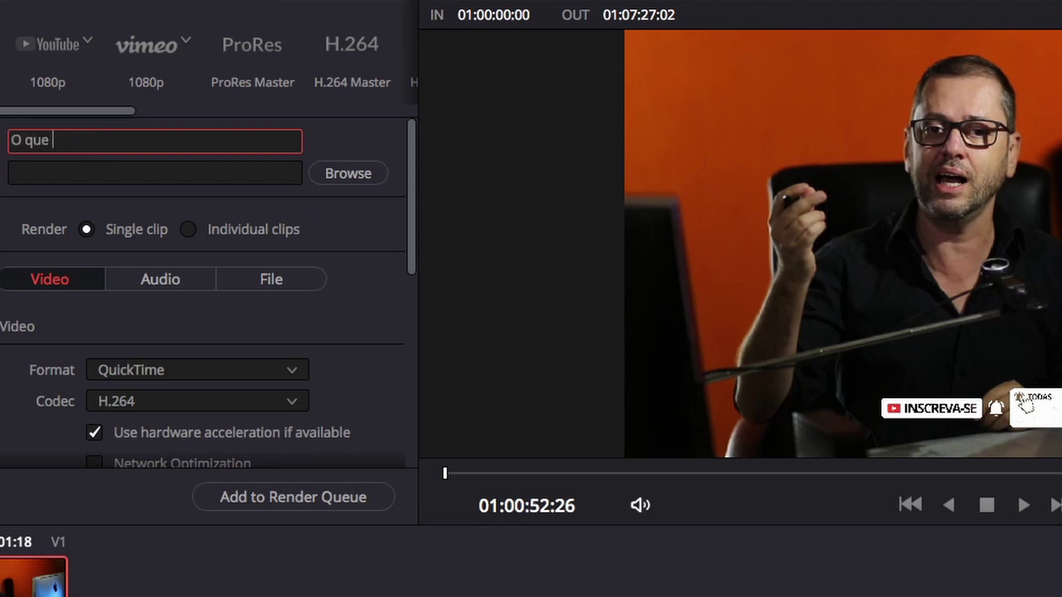
{"action": "type", "text": " é builderall"}
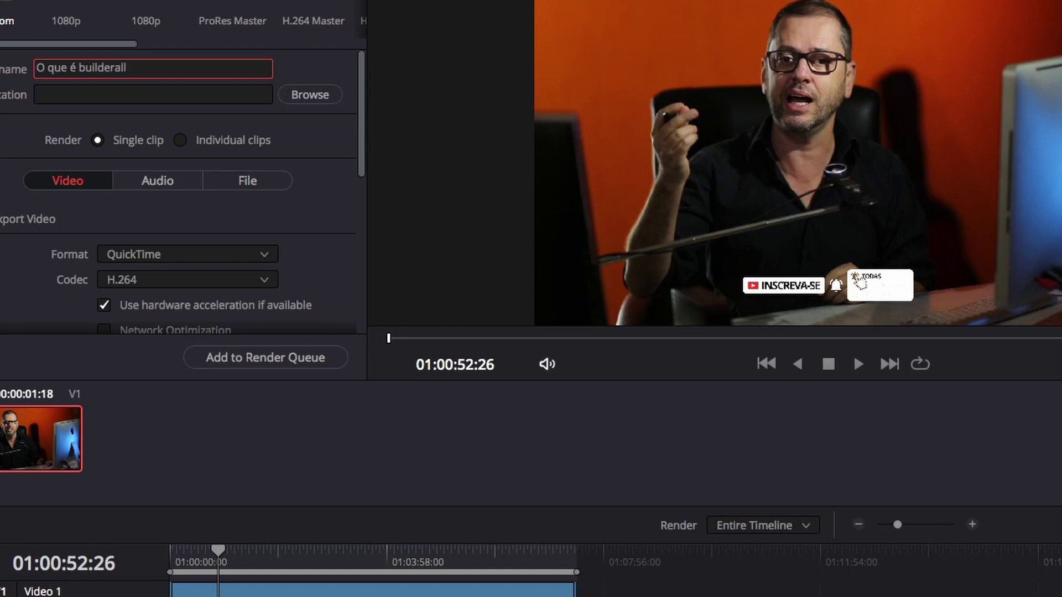
{"action": "left_click", "coordinate": [244, 255]}
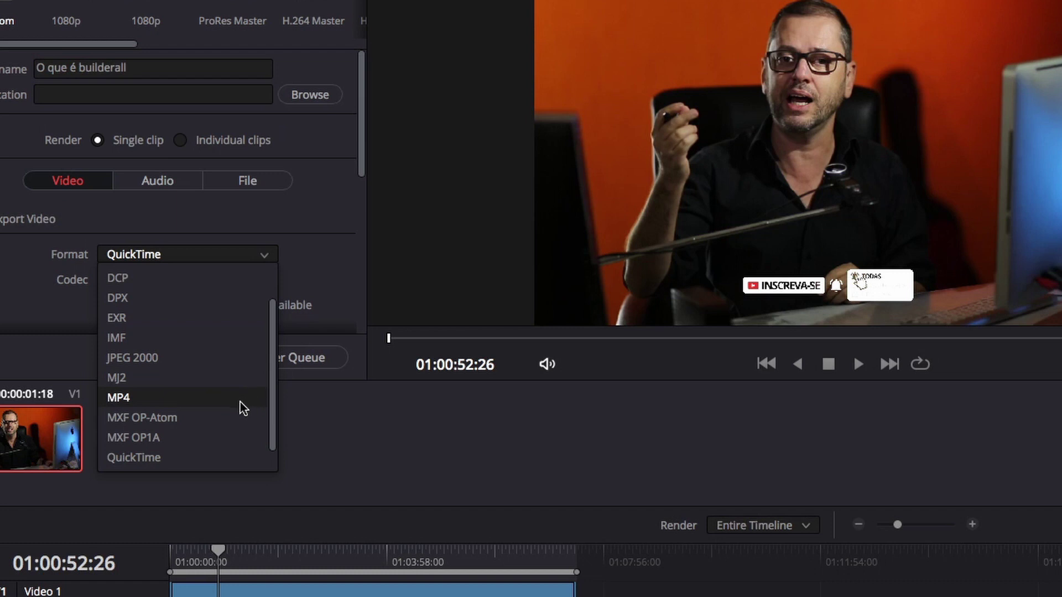
{"action": "left_click", "coordinate": [231, 219]}
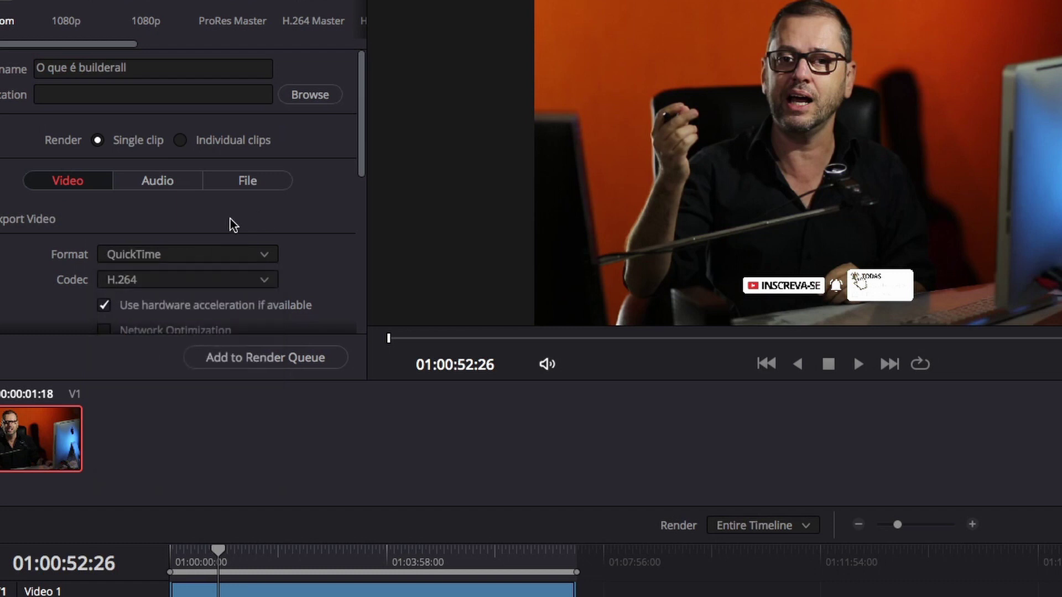
{"action": "left_click", "coordinate": [122, 259]}
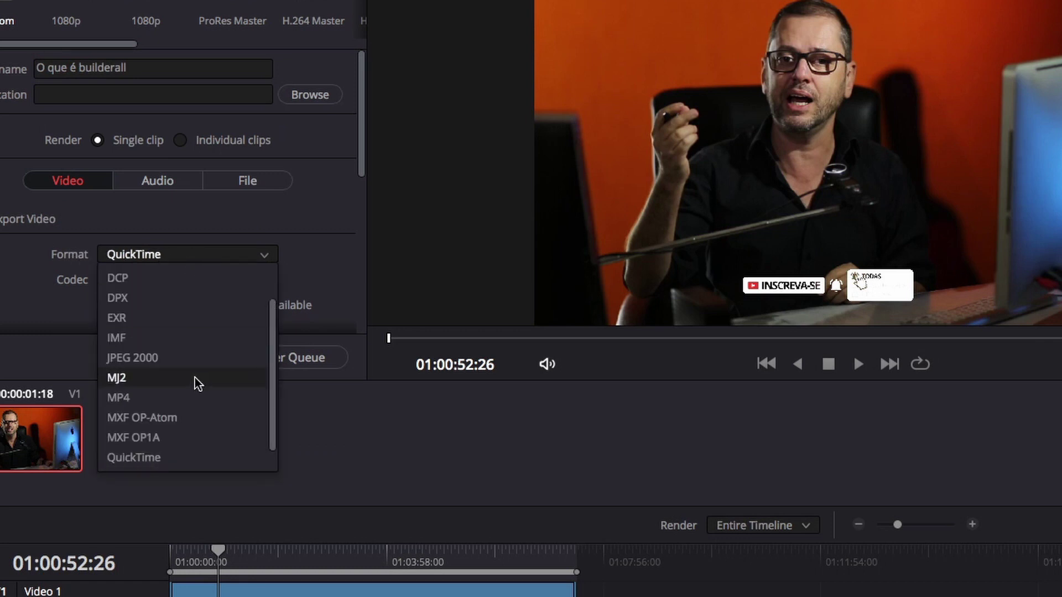
{"action": "left_click", "coordinate": [198, 392]}
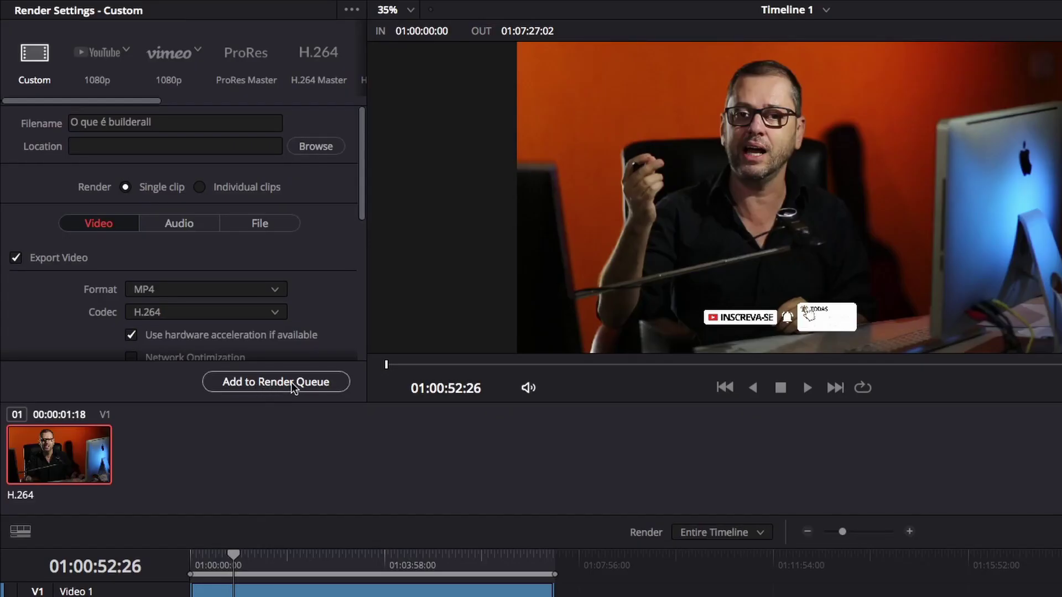
Step: Add Timeline 1 to the render queue as Job 1, saving 'O que é builderall.mp4' in Movies
{"action": "left_click", "coordinate": [278, 378]}
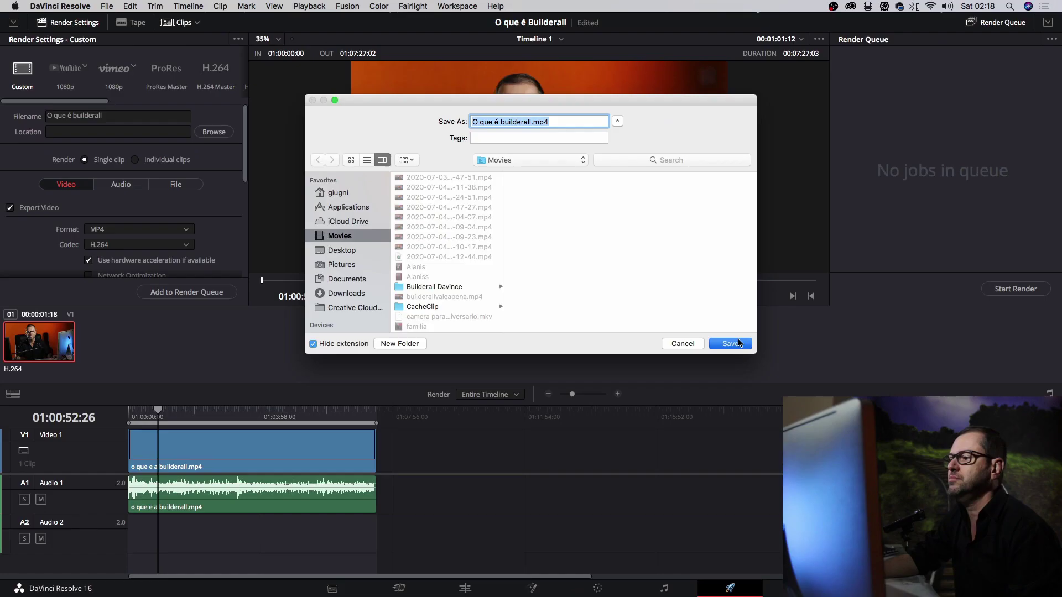
{"action": "key", "text": "Return"}
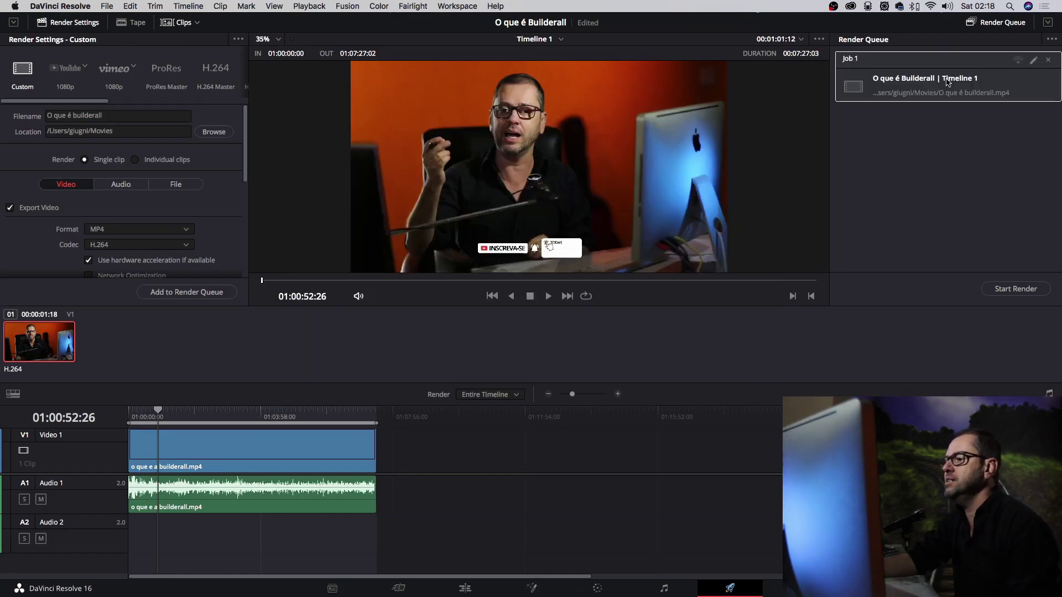
{"action": "key", "text": "F11"}
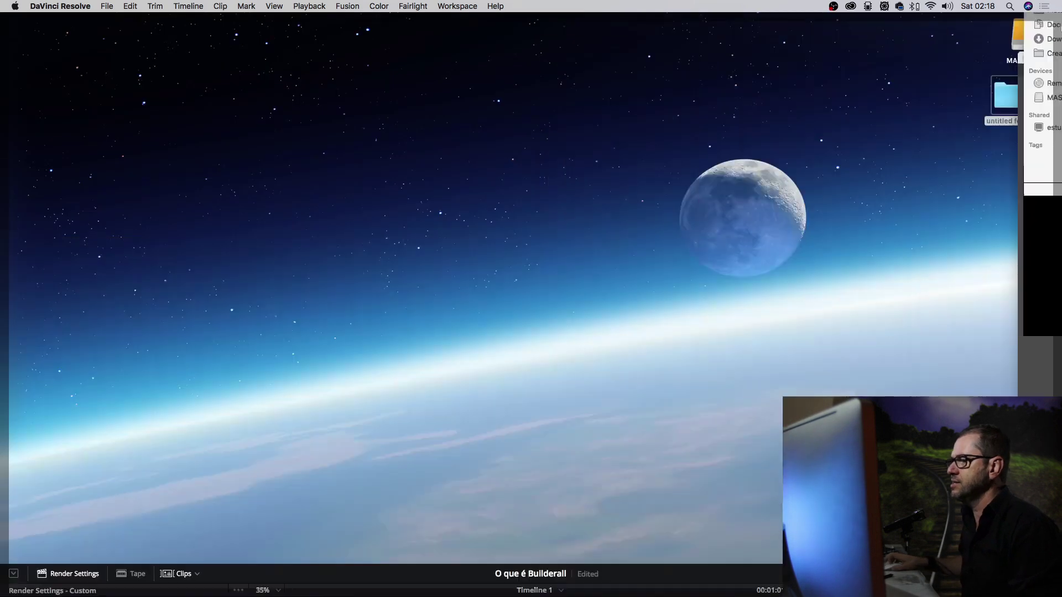
{"action": "key", "text": "F11"}
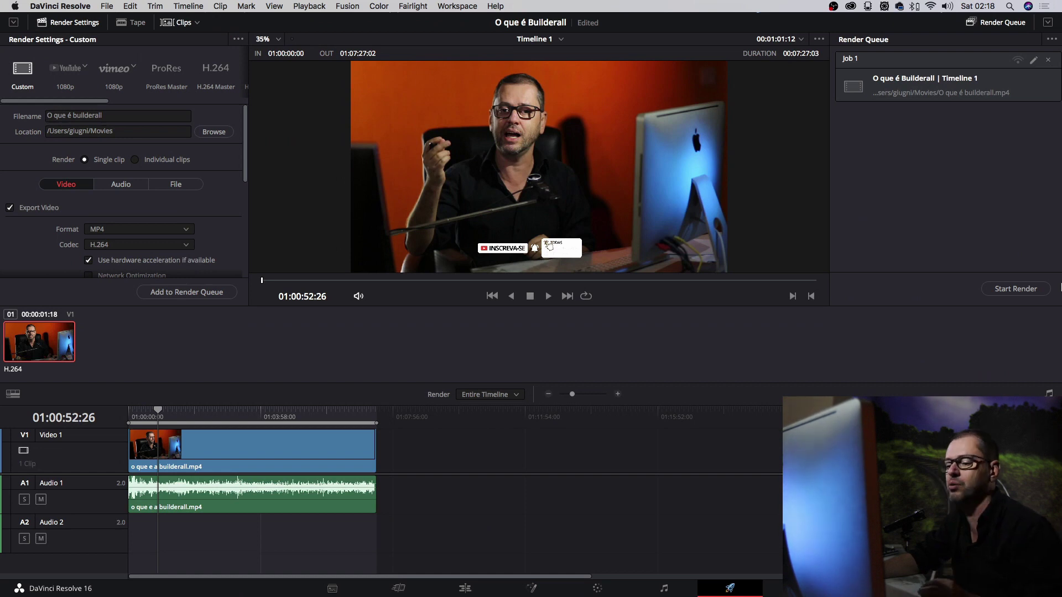
Step: On the Color page, browse the Curves, Qualifier, Motion Effects and RGB Mixer palettes, then lower Sat to 43.40
{"action": "left_click", "coordinate": [597, 590]}
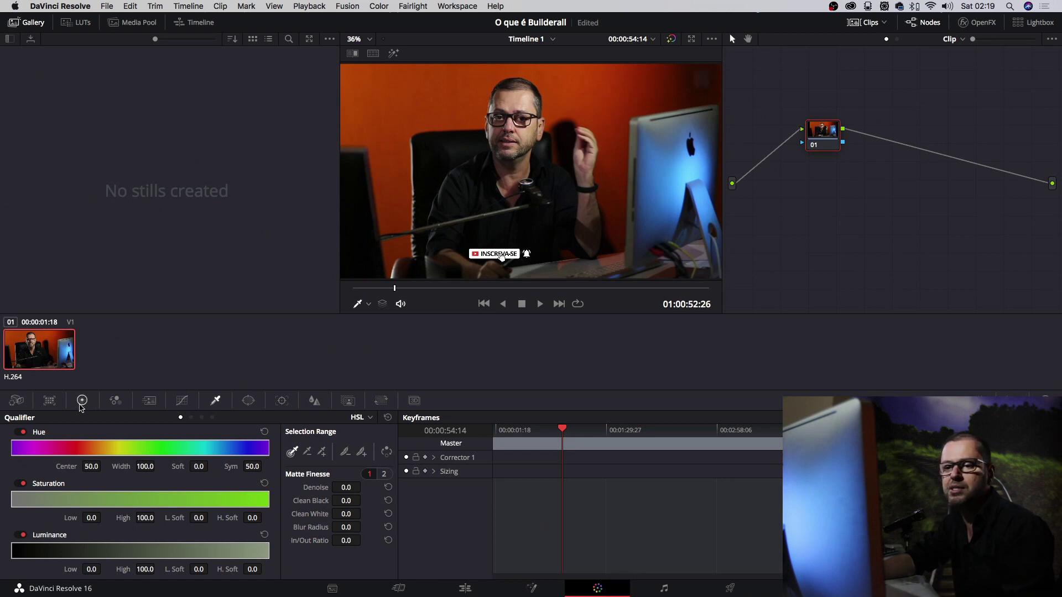
{"action": "left_click", "coordinate": [181, 402]}
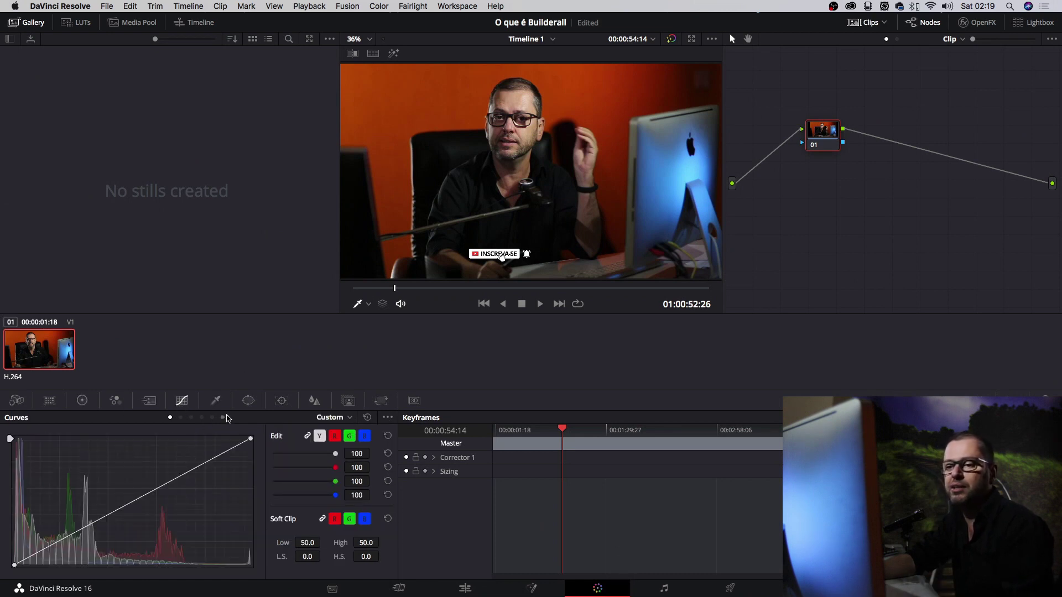
{"action": "left_click", "coordinate": [216, 402]}
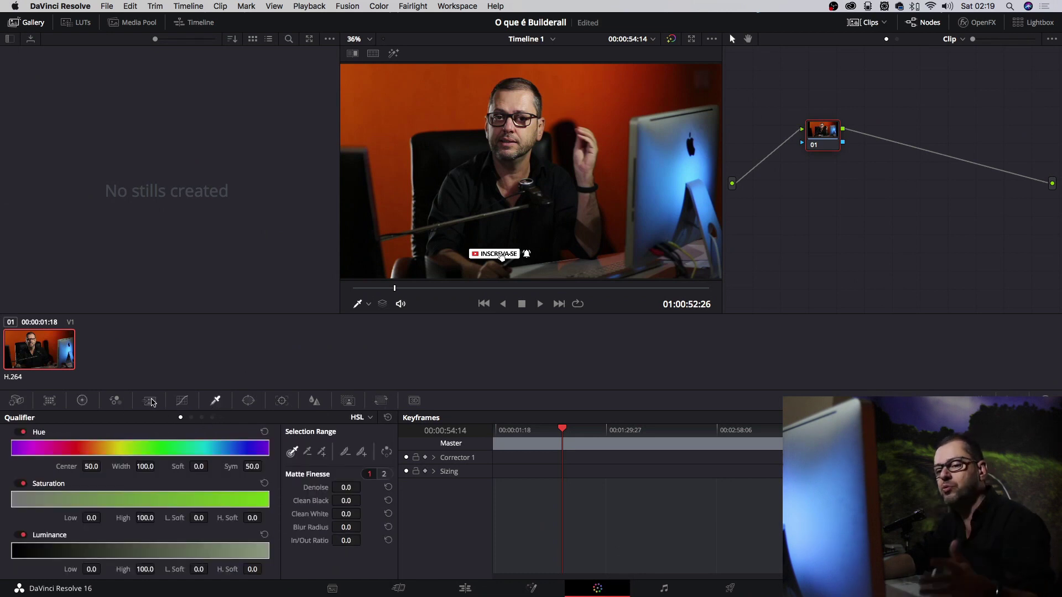
{"action": "left_click", "coordinate": [115, 402]}
{"action": "left_click", "coordinate": [81, 402]}
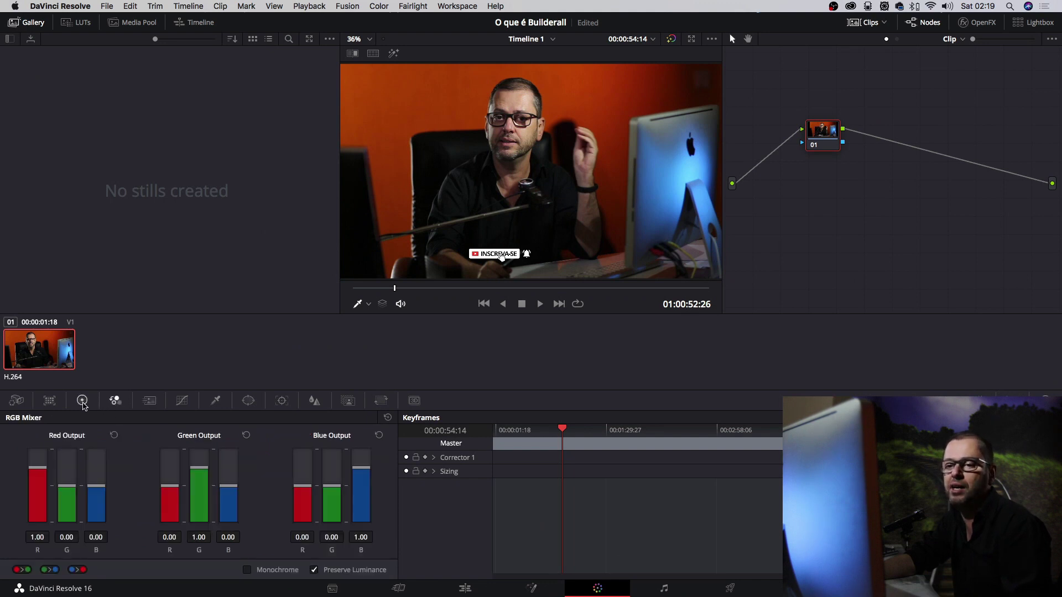
{"action": "left_click", "coordinate": [83, 402]}
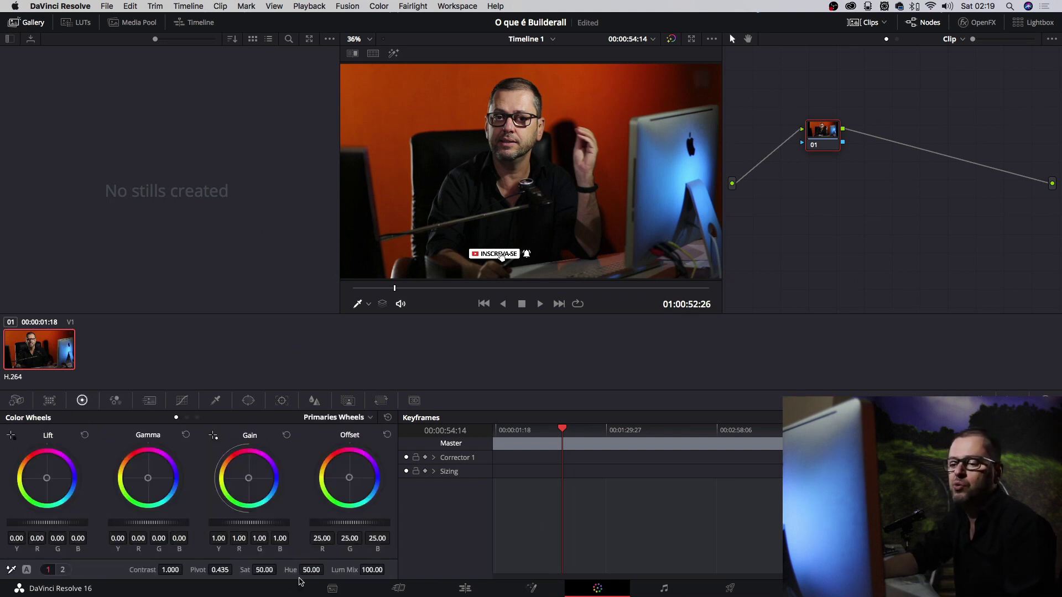
{"action": "left_click_drag", "start_coordinate": [265, 569], "coordinate": [279, 569]}
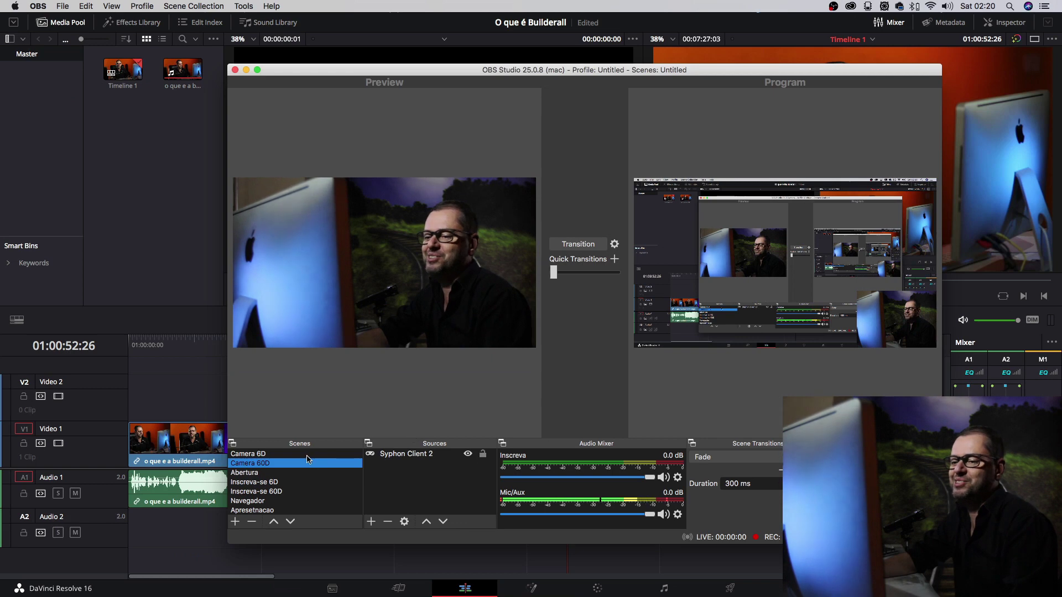
Step: Select Camera 60D in the OBS Scenes list to show the orange-wall camera shot
{"action": "left_click", "coordinate": [307, 454]}
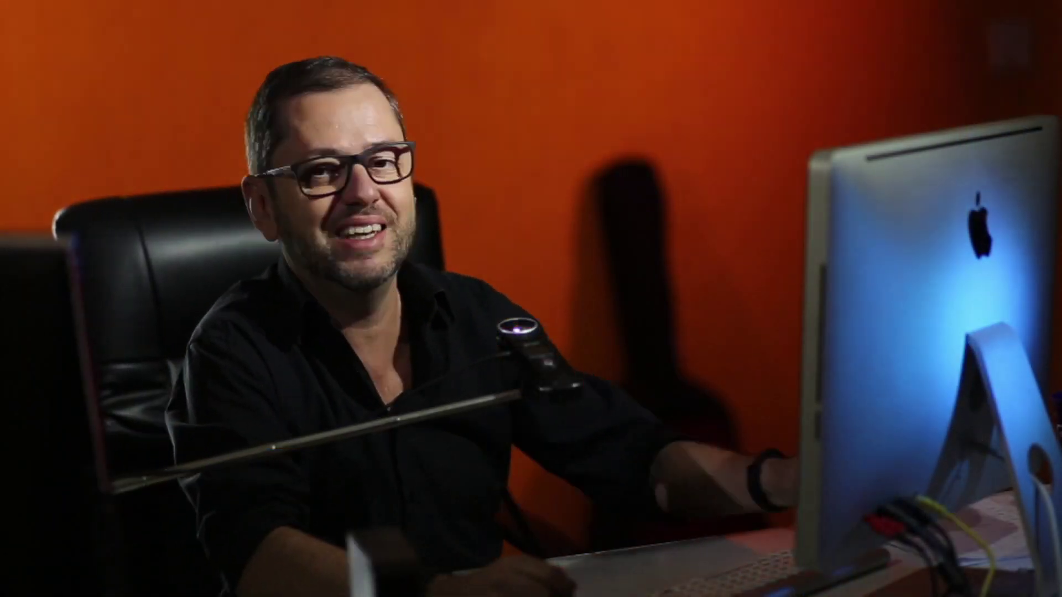